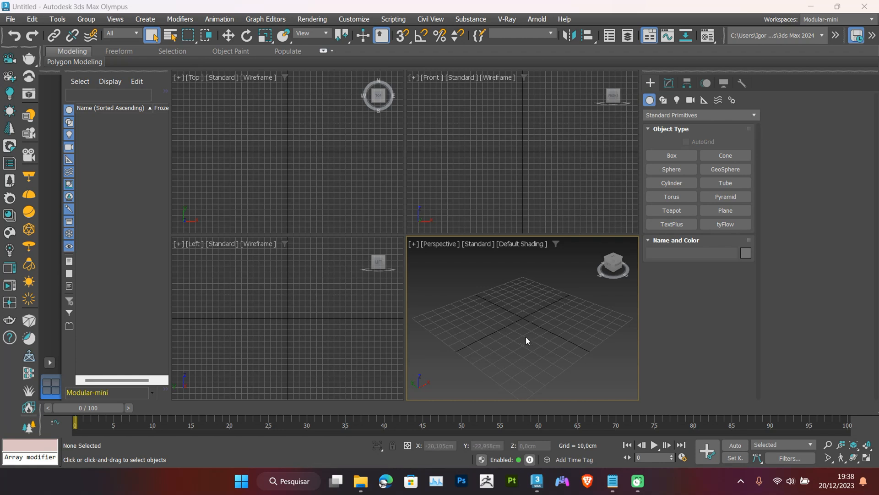
Open the Hotkey Editor and look through the available action groups.
click(349, 20)
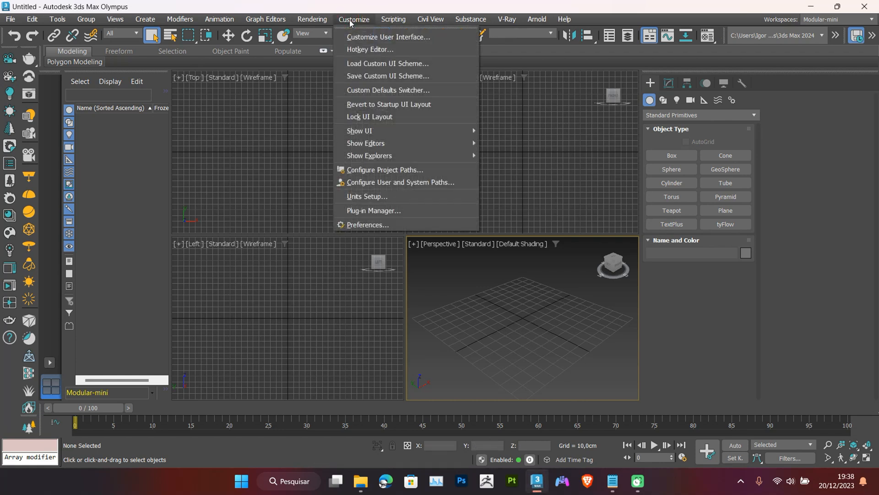
click(369, 51)
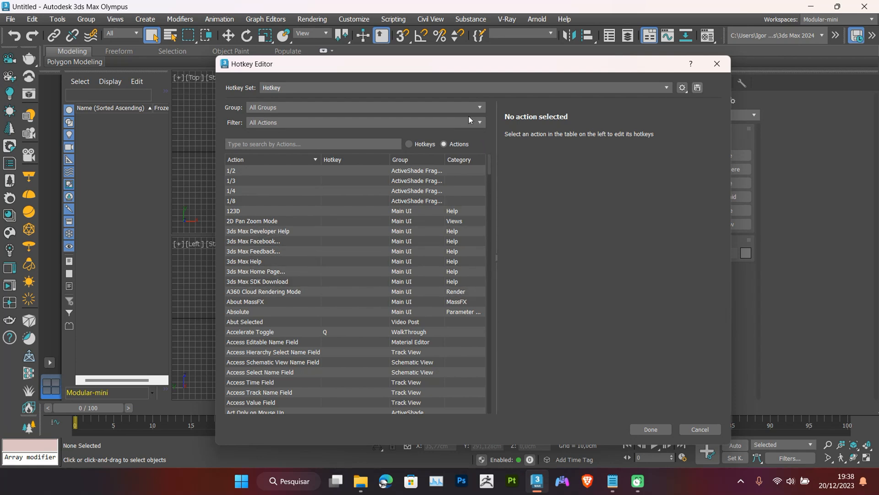
click(267, 108)
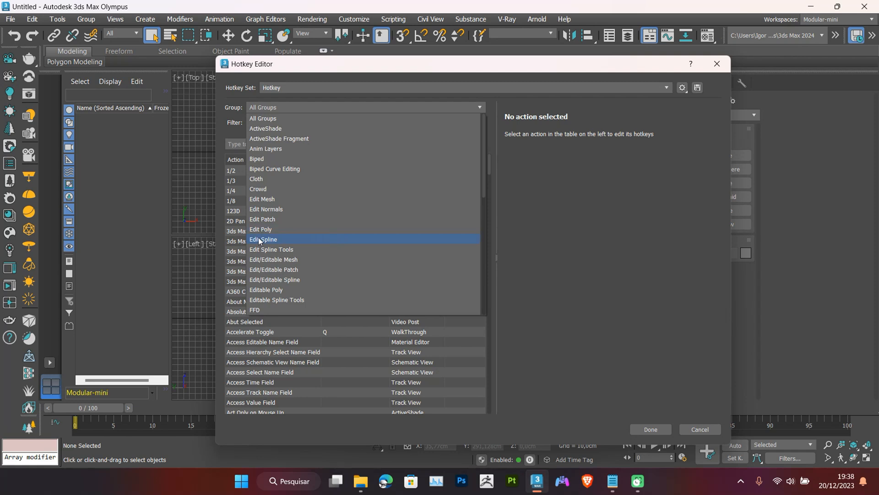
scroll(272, 261, down, 1)
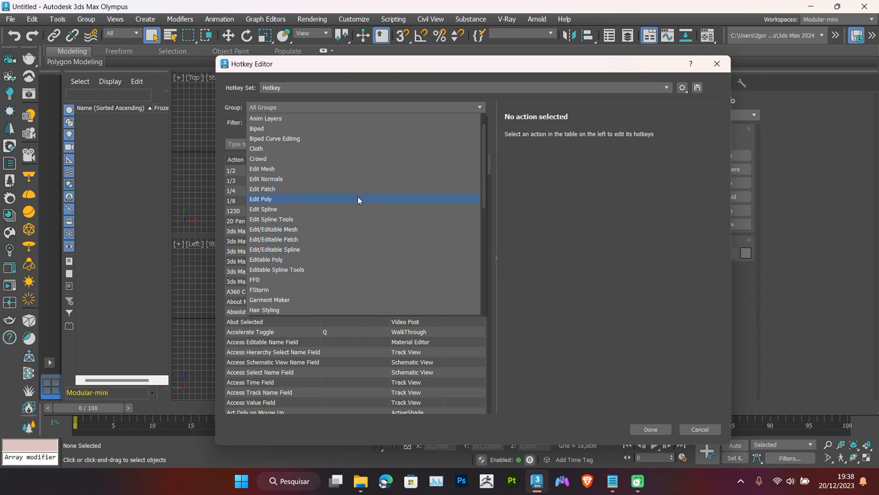
click(513, 228)
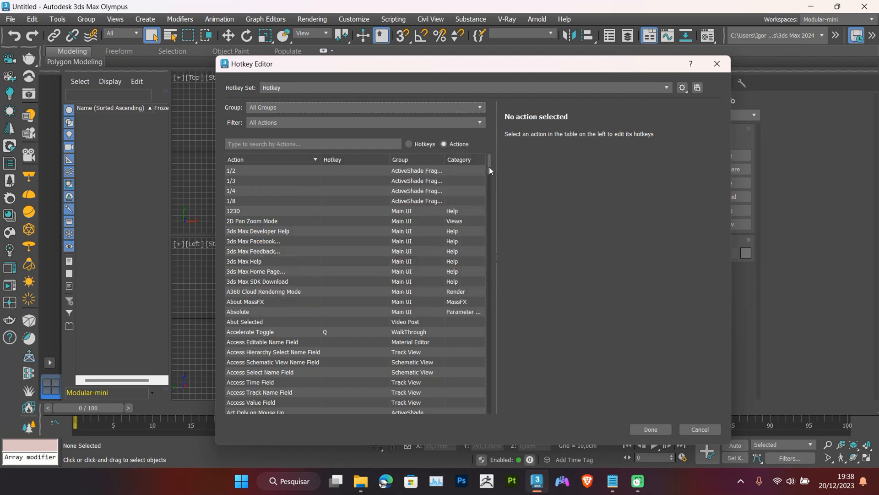
Search the hotkey actions for "Cut" and select the Cut action of the Editable Poly group.
click(278, 144)
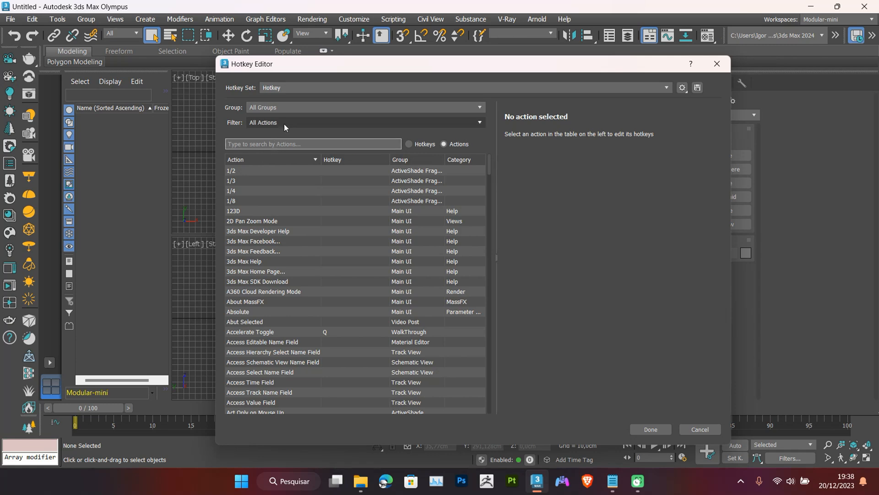
text(Cut)
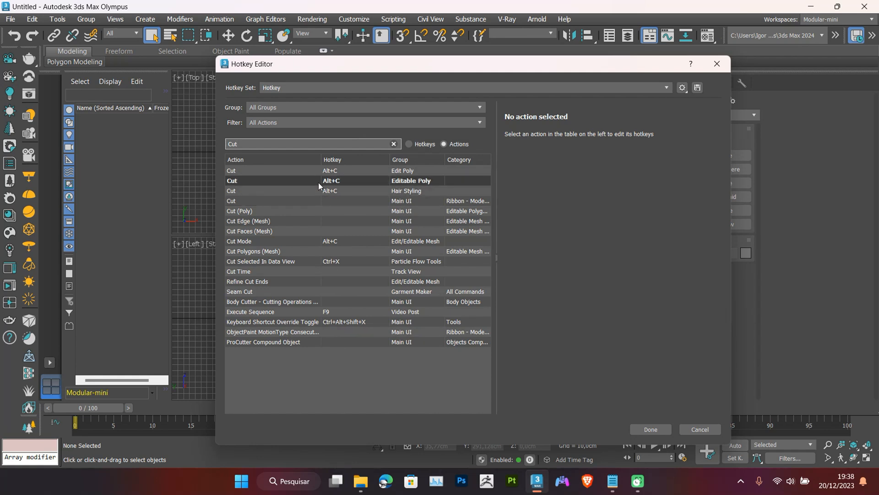
click(242, 180)
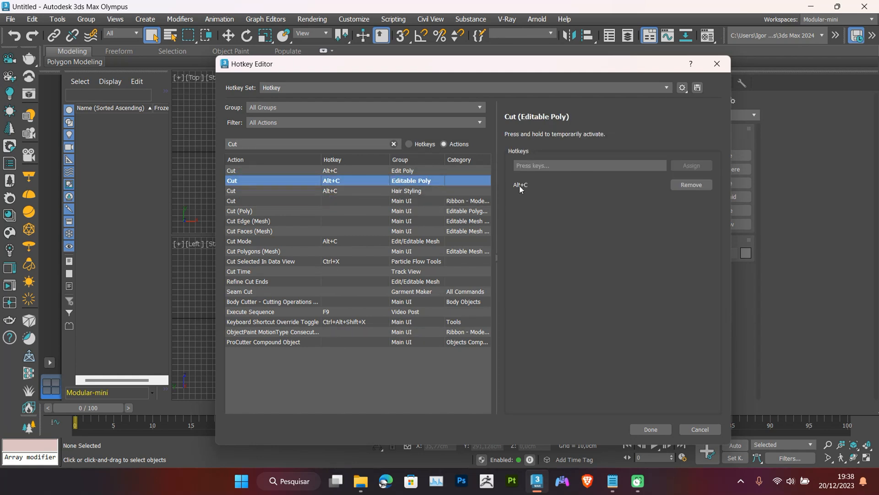
Remove the Alt+C hotkey from the Editable Poly Cut action, assign Alt+C to it again and finish the hotkey editing.
click(691, 185)
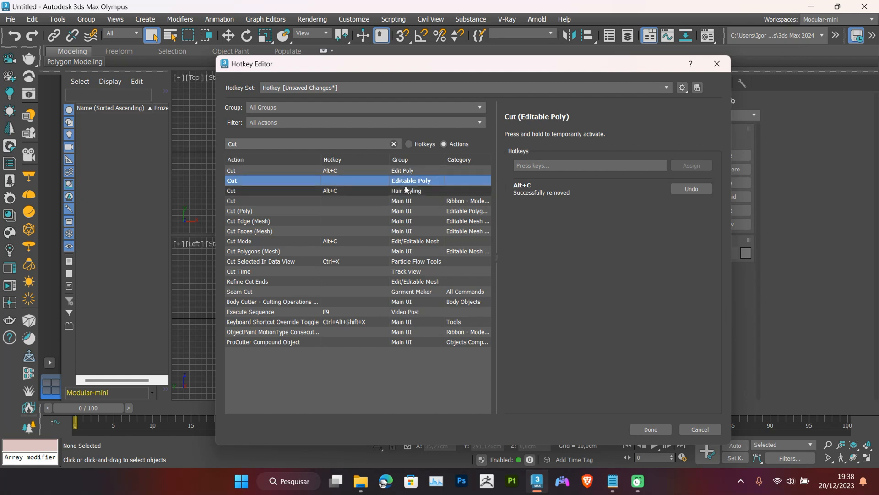
click(536, 165)
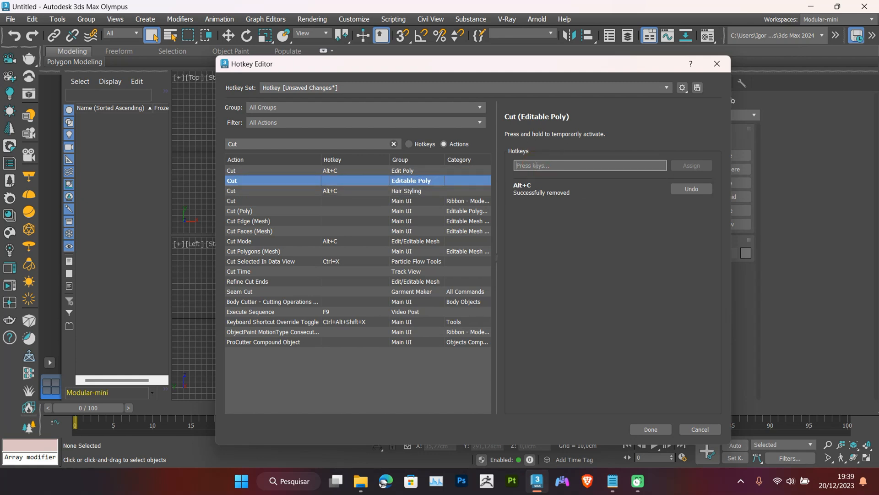
key(alt)
key(alt+c)
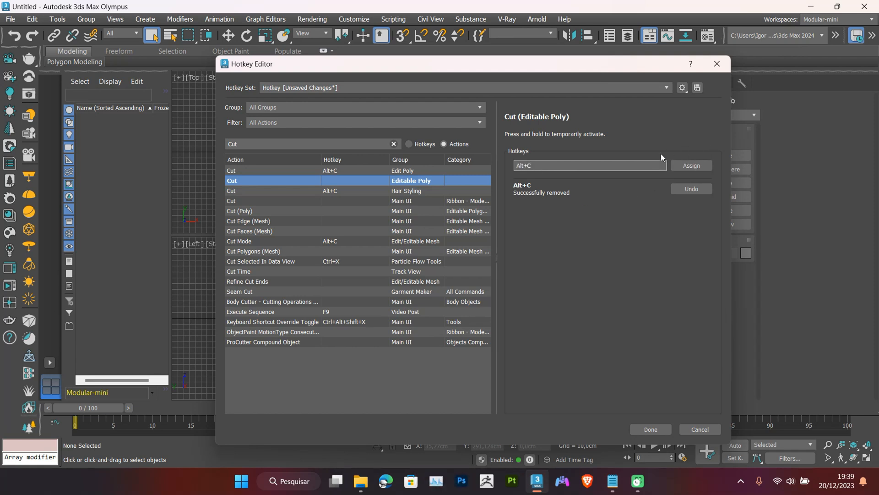
click(680, 169)
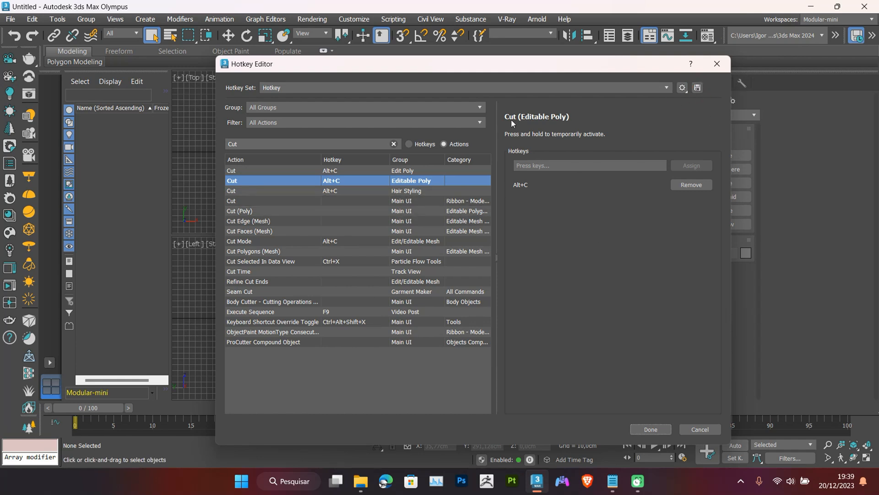
click(647, 429)
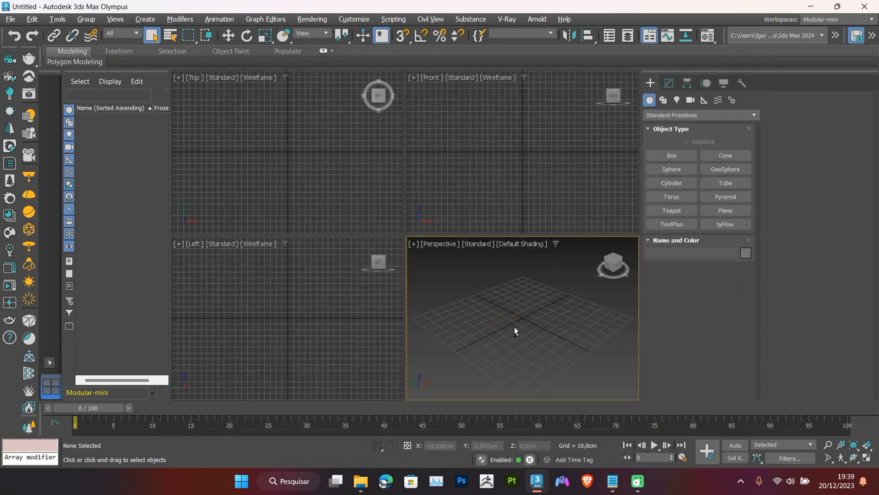
Maximize the Perspective viewport, create a box about 48 × 40 × 38 cm near the grid centre and show its modifier settings.
key(alt+w)
middle_drag(446, 241, 447, 282)
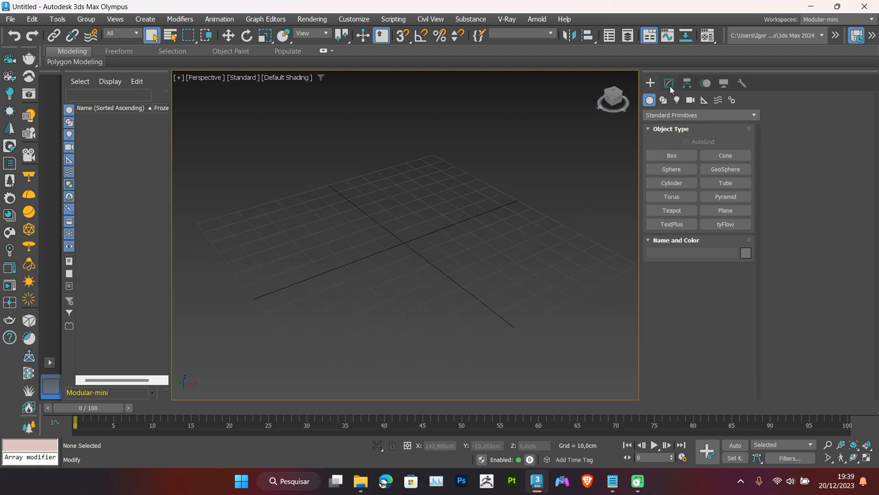
click(670, 155)
drag(395, 284, 405, 208)
click(414, 114)
middle_drag(418, 197, 425, 241)
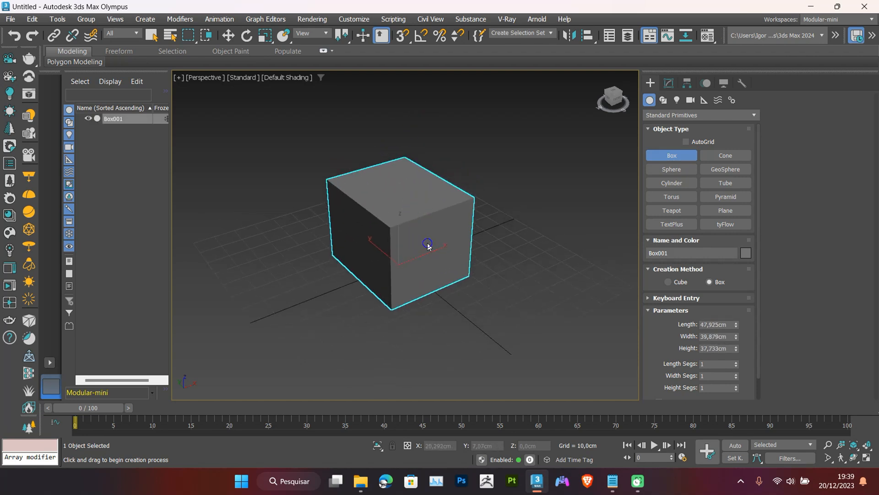
right_click(426, 243)
click(672, 83)
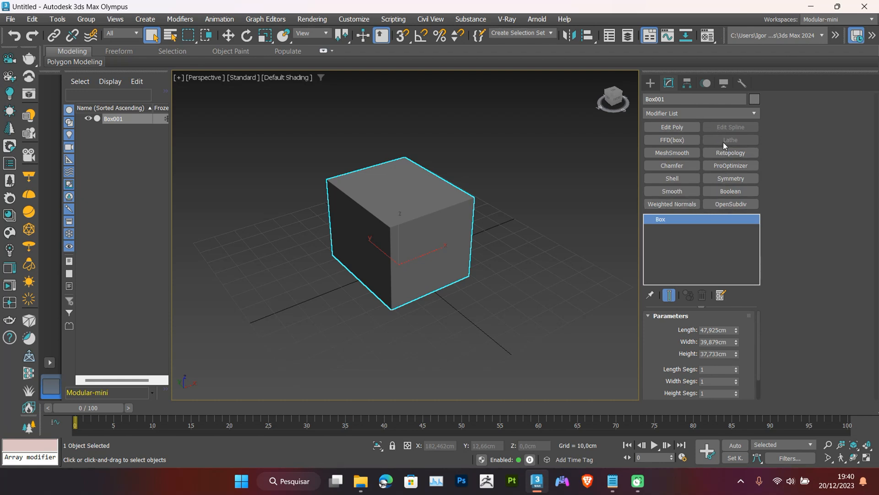
Hide the modifier shortcut buttons and show them again.
right_click(674, 117)
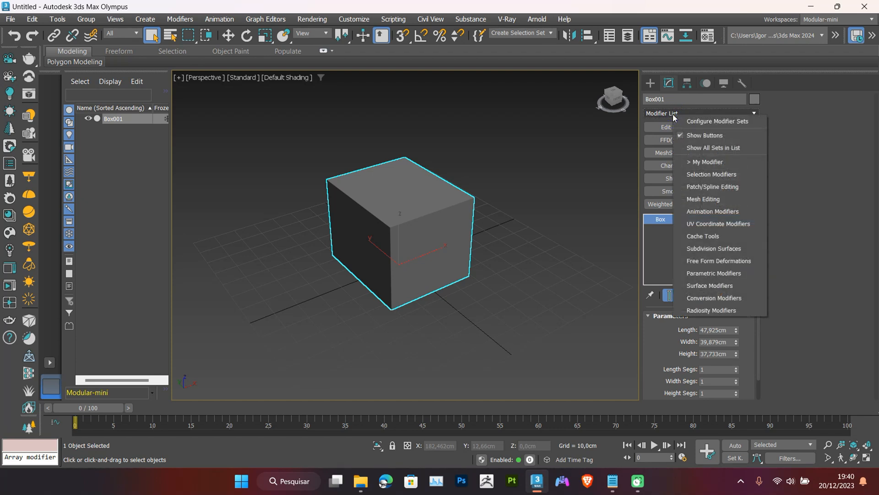
click(694, 137)
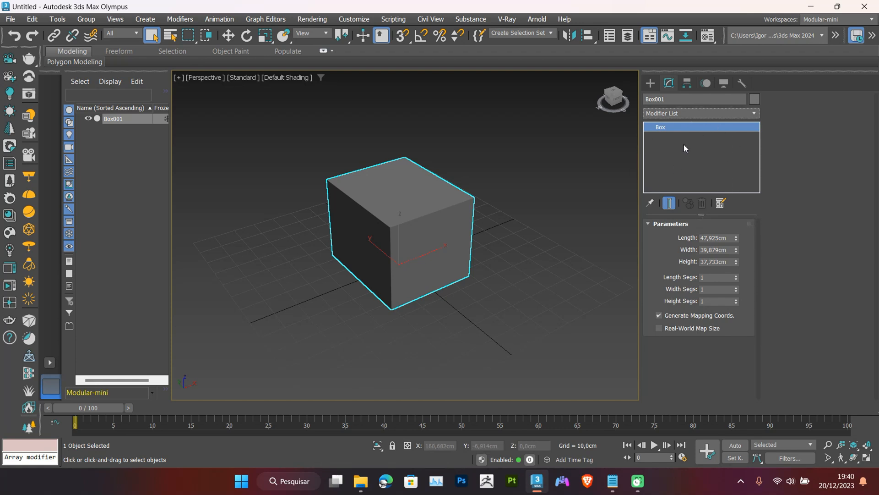
right_click(675, 113)
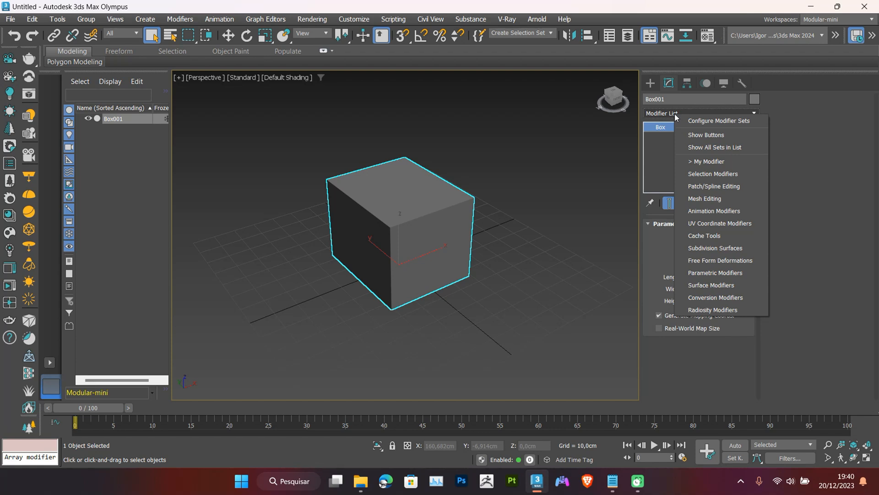
click(712, 135)
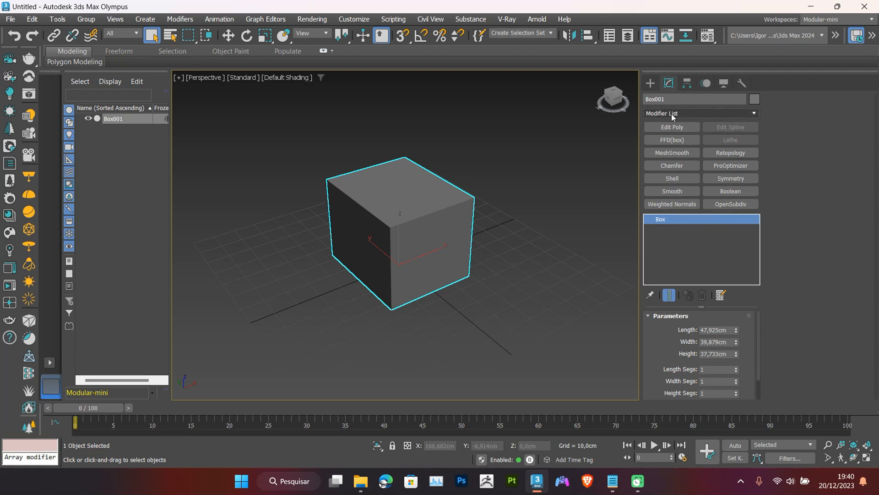
Open the modifier set configuration, view the Cache Tools set and return to the My Modifier set.
right_click(661, 113)
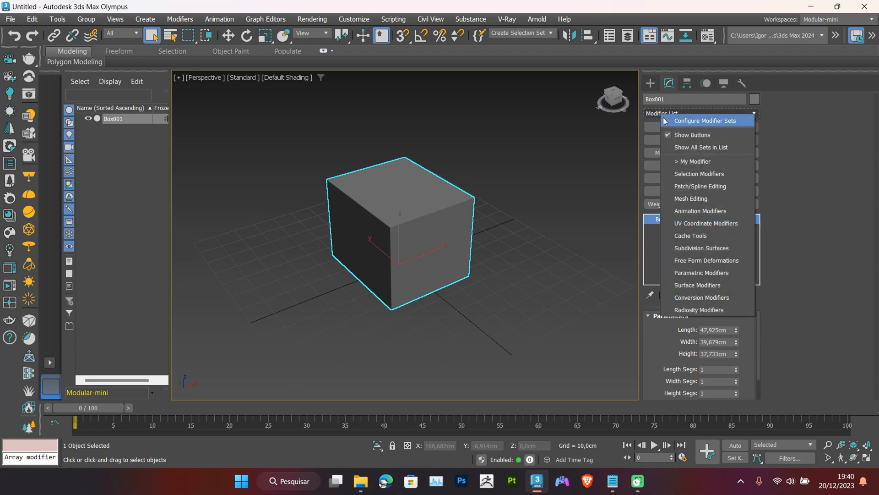
click(698, 122)
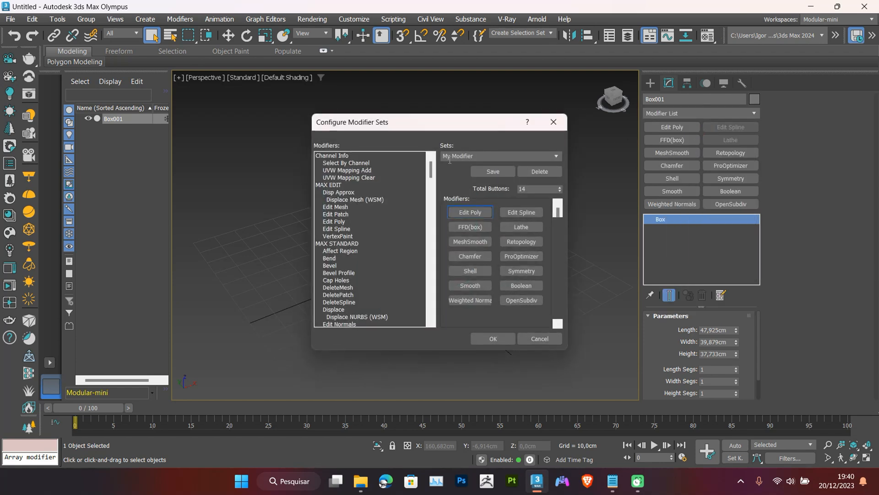
click(557, 156)
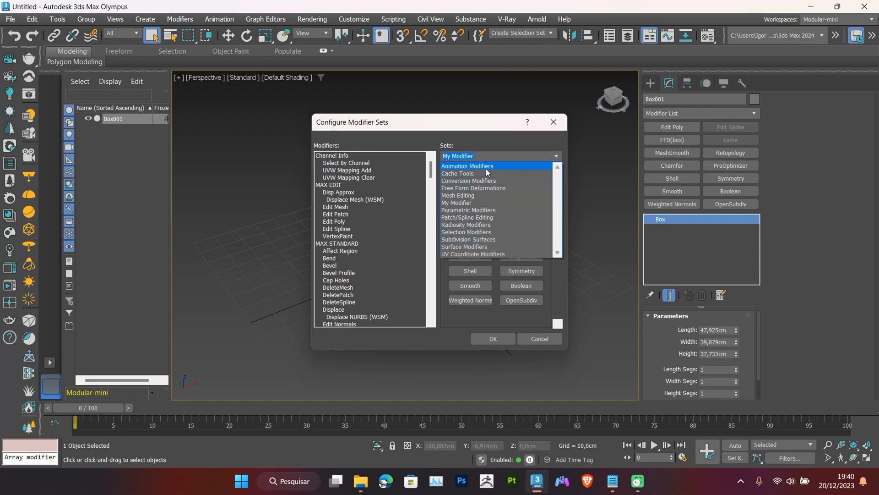
click(471, 174)
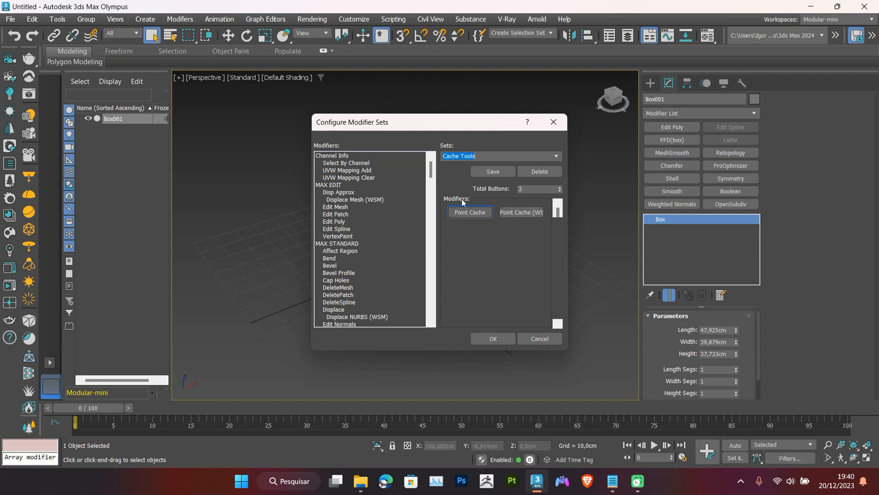
click(556, 156)
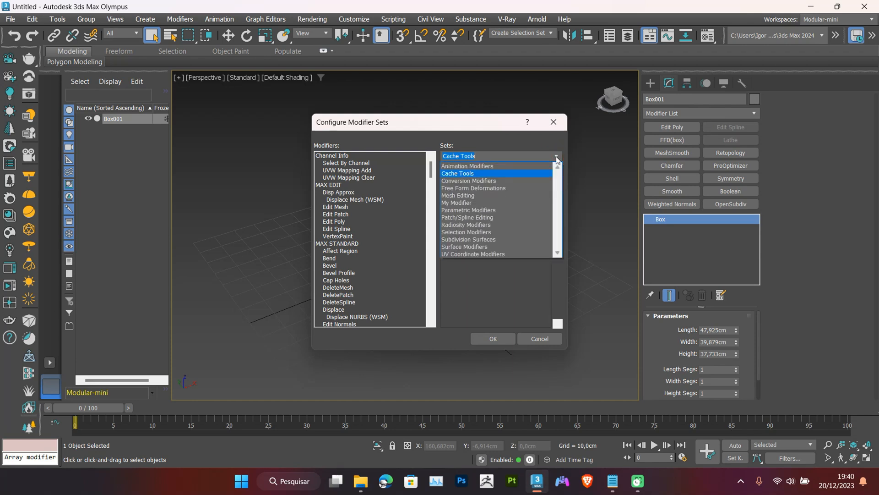
click(457, 203)
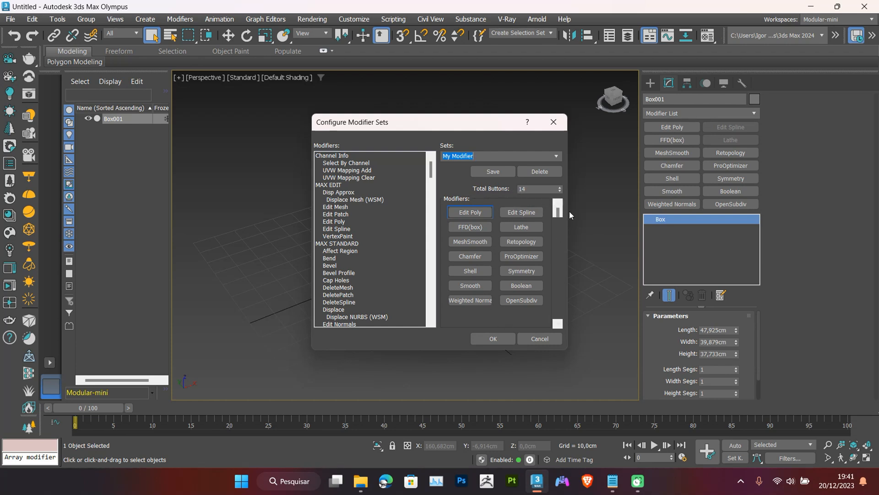
Raise the modifier set's total buttons to 15, put Bend in the new slot and apply the set.
click(561, 187)
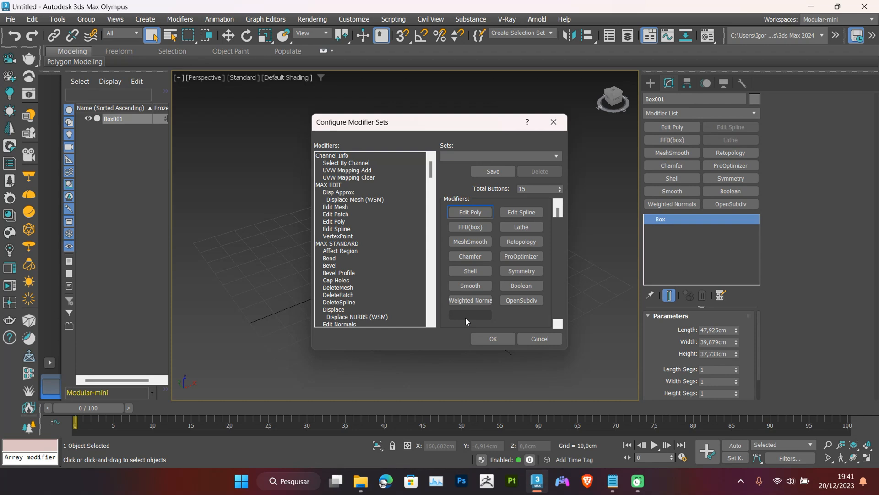
drag(334, 258, 463, 315)
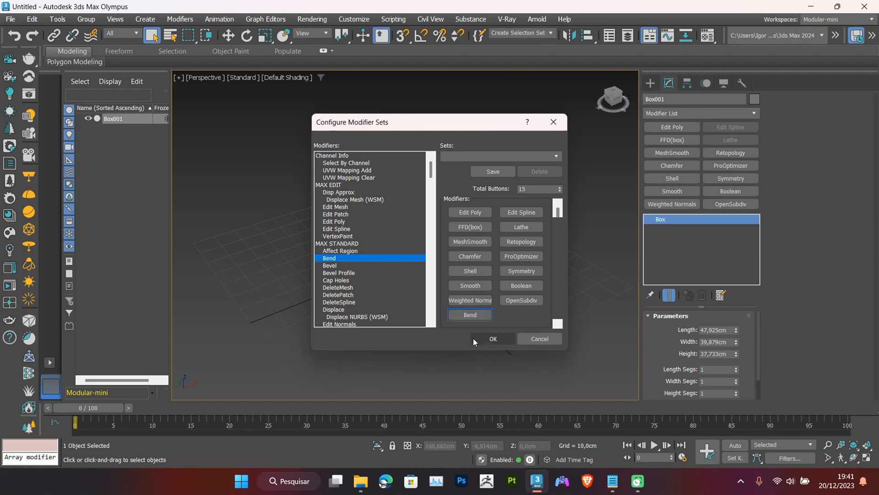
click(494, 339)
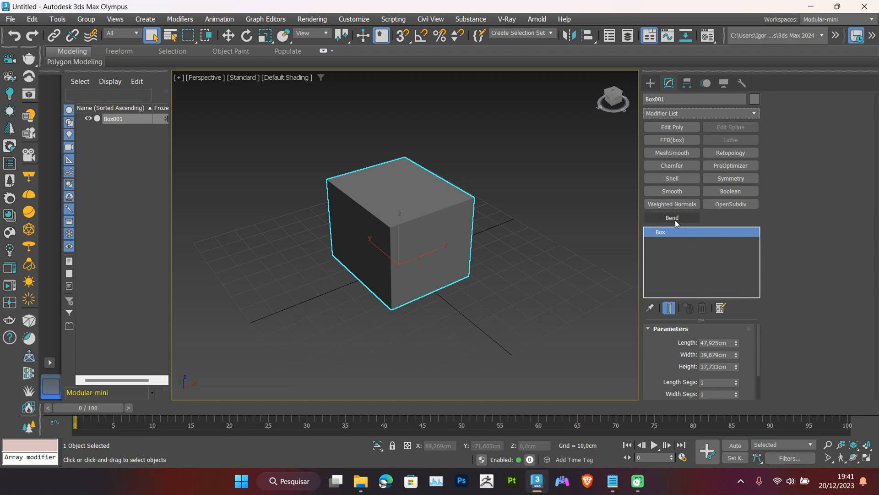
Reopen the modifier set configuration and restore the saved My Modifier set.
right_click(691, 113)
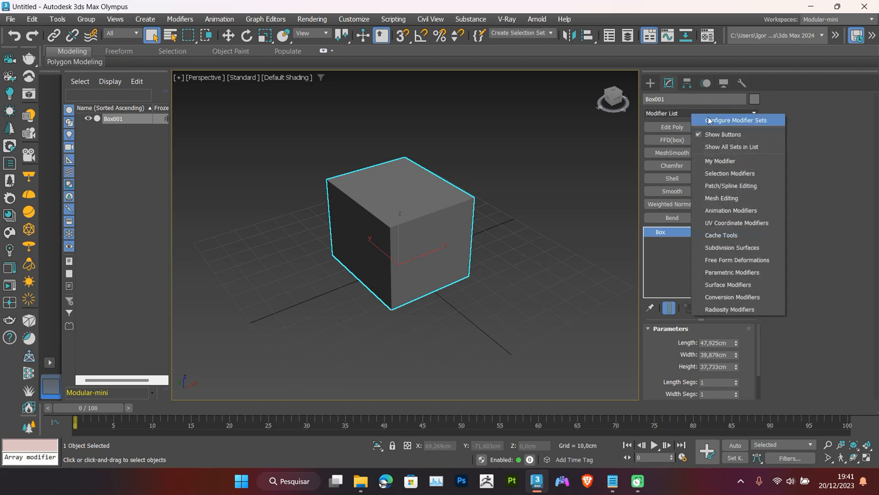
click(712, 116)
click(556, 156)
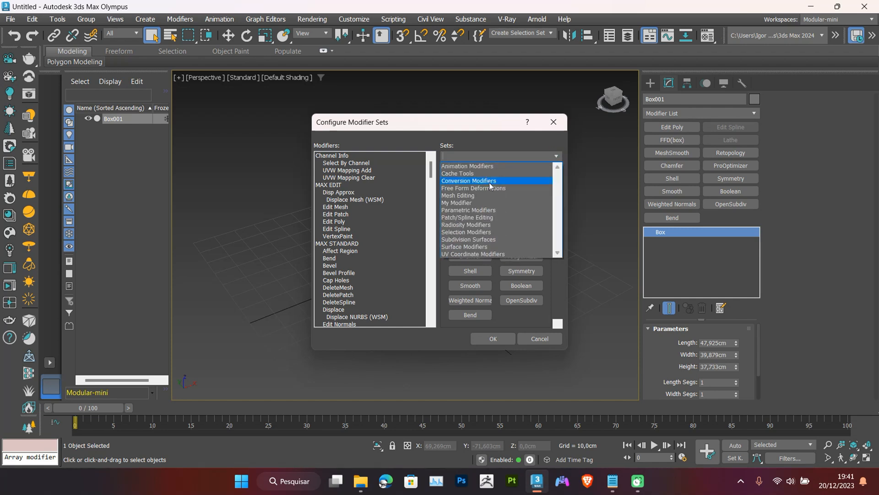
click(468, 206)
click(493, 339)
Convert the box to an Editable Poly.
middle_drag(518, 288, 499, 340)
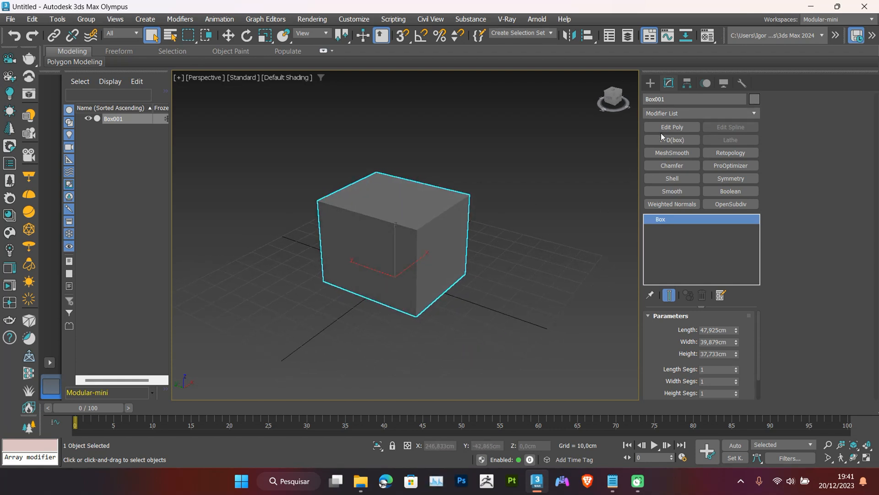
mouse_move(443, 297)
alt+middle_down()
mouse_move(455, 293)
mouse_move(433, 300)
mouse_move(468, 312)
mouse_move(448, 310)
mouse_move(452, 300)
mouse_move(428, 284)
mouse_move(433, 302)
mouse_move(450, 298)
alt+middle_up()
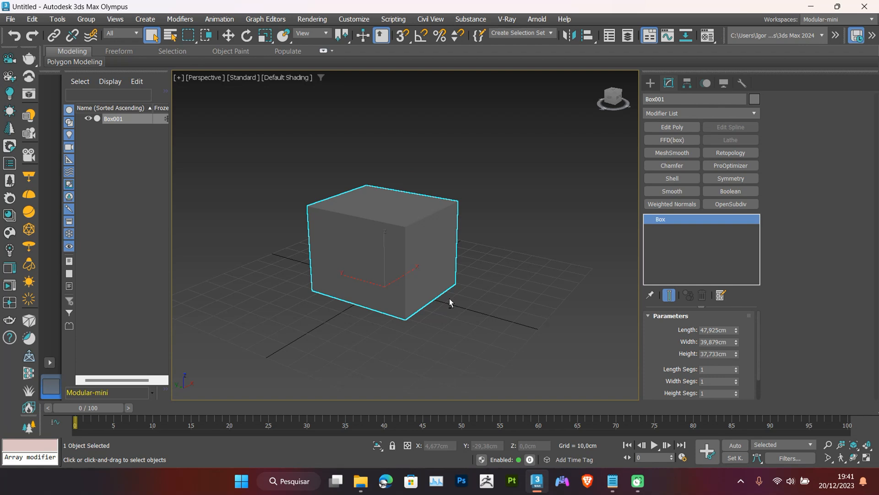
alt+middle_drag(449, 299, 411, 327)
mouse_move(418, 294)
alt+middle_down()
mouse_move(414, 324)
mouse_move(421, 309)
alt+middle_up()
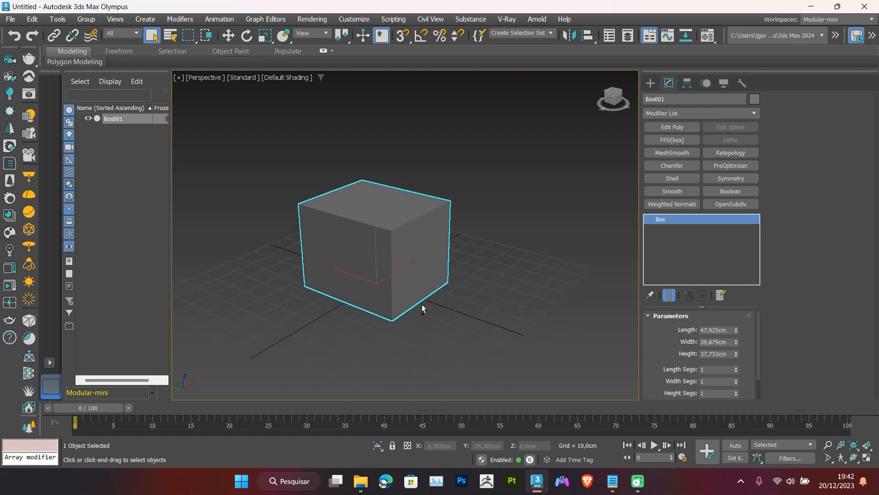
key(ctrl+t)
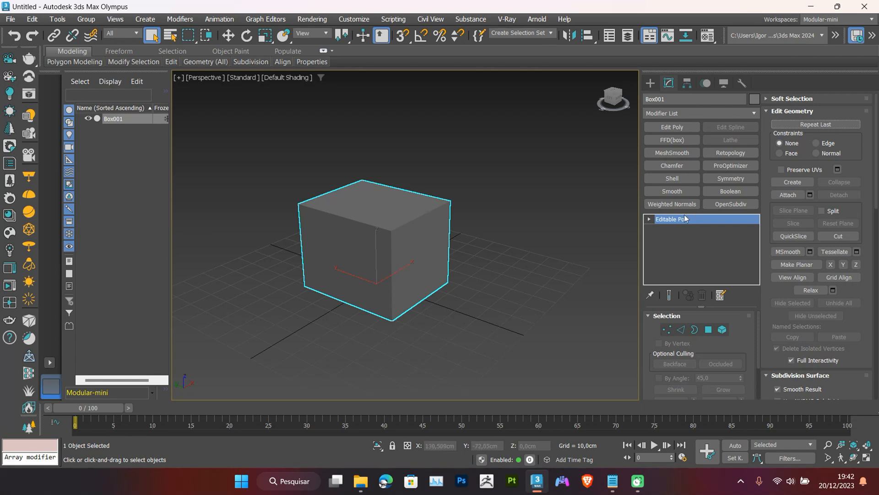
Apply the Editable Poly conversion to the box once more.
mouse_move(410, 249)
alt+middle_down()
mouse_move(406, 283)
mouse_move(406, 256)
alt+middle_up()
alt+middle_drag(406, 257, 395, 276)
right_click(403, 215)
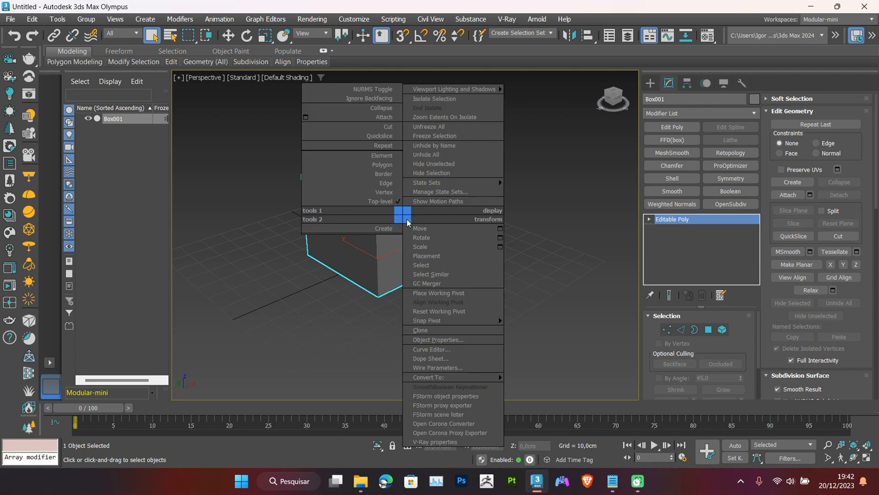
mouse_move(422, 379)
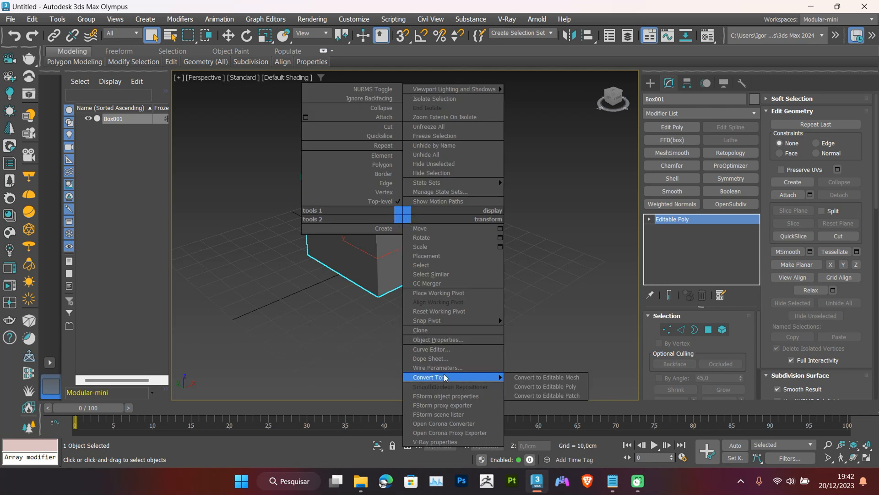
click(557, 387)
alt+middle_drag(555, 384, 312, 169)
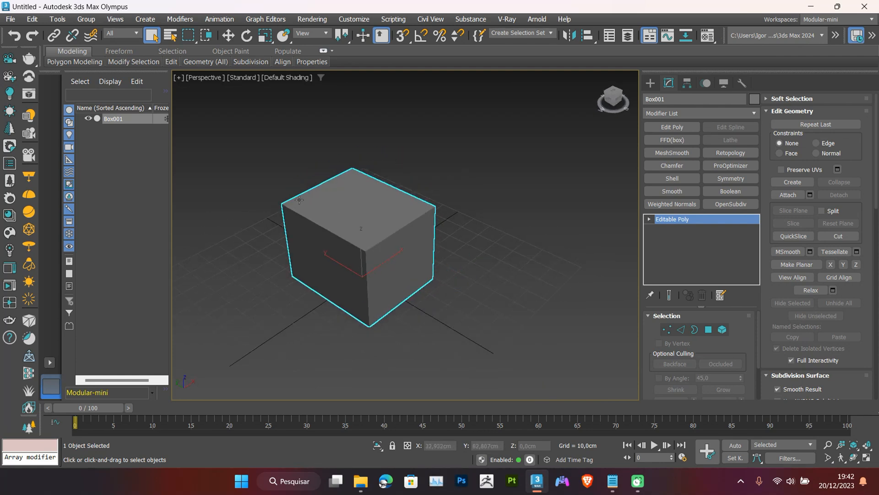
alt+middle_drag(412, 267, 377, 279)
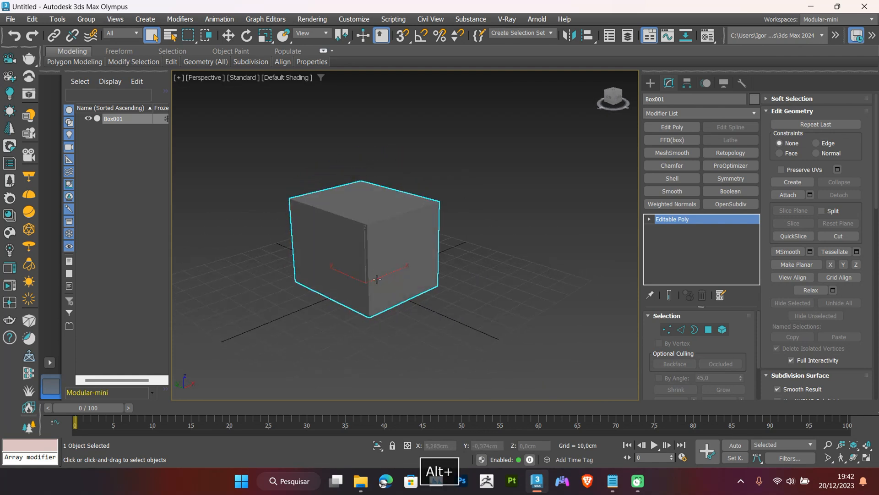
Switch the box through the Vertex, Edge, Border, Polygon and Element sub-object levels.
click(668, 330)
click(683, 331)
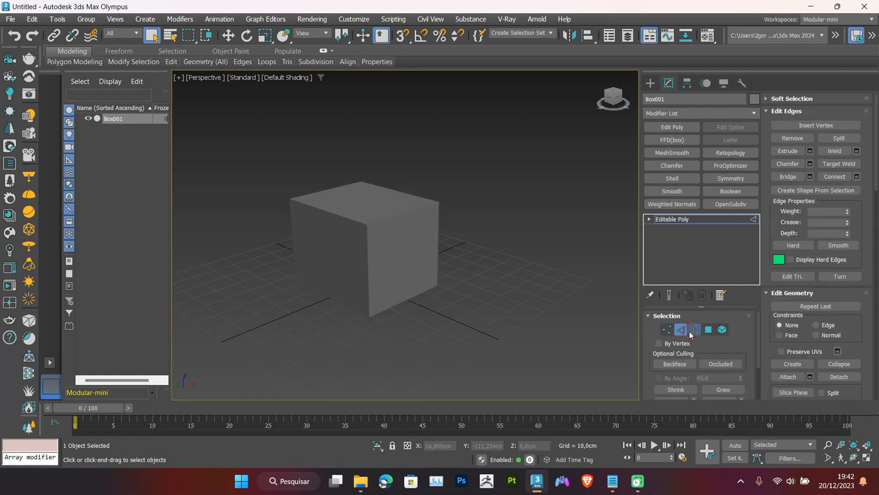
click(694, 330)
click(707, 329)
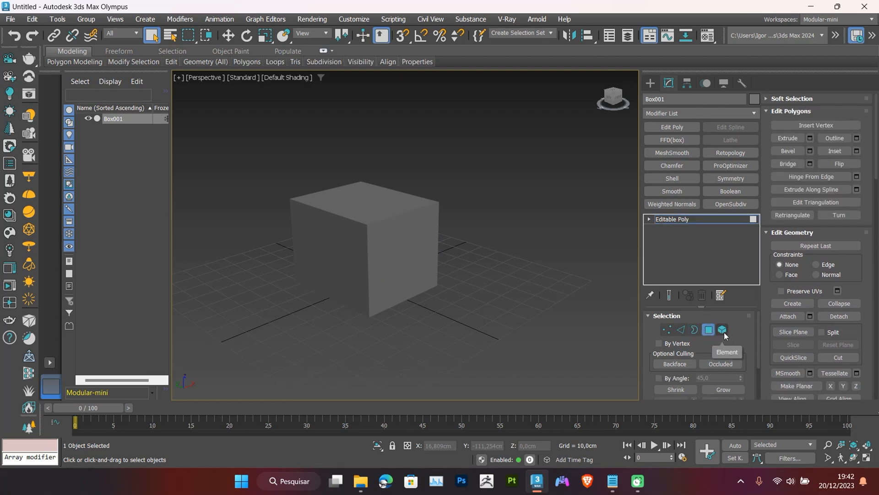
click(723, 330)
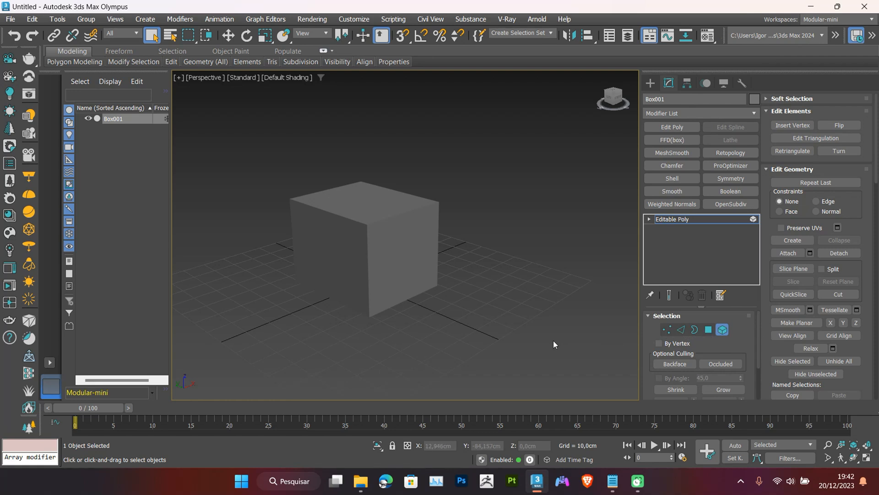
Cycle through all five sub-object levels again, starting at Vertex and finishing at Element.
key(1)
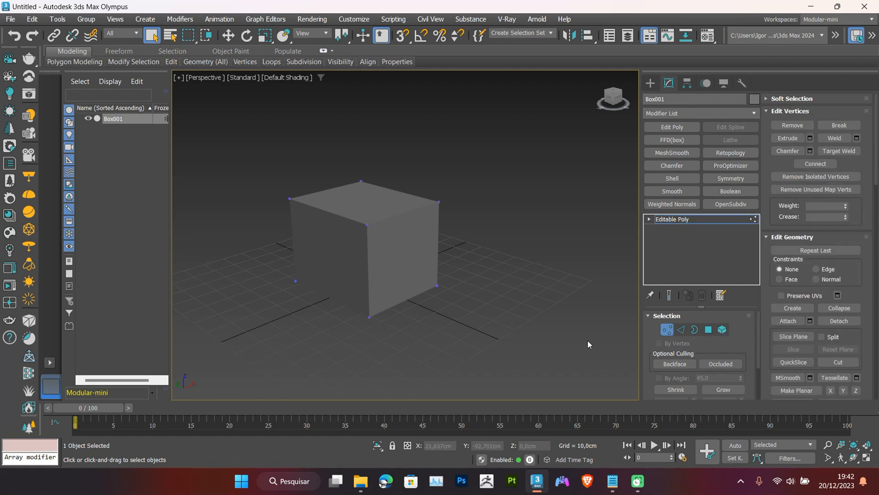
key(2)
key(3)
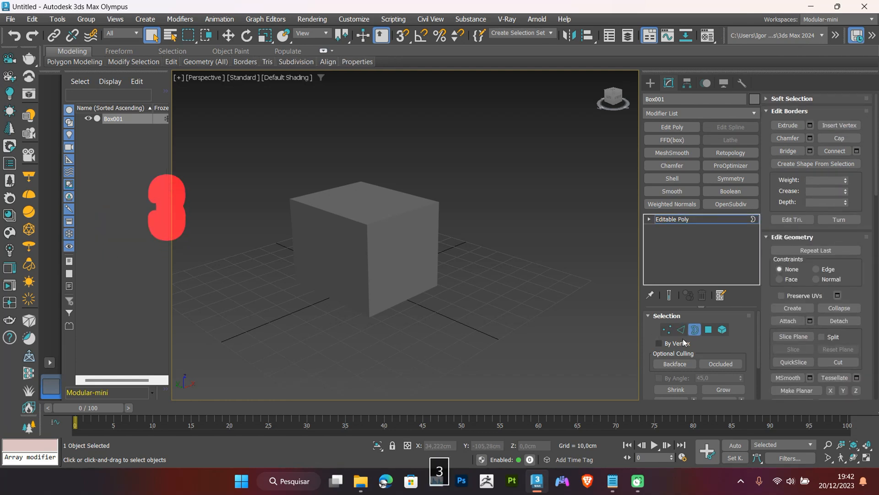
key(4)
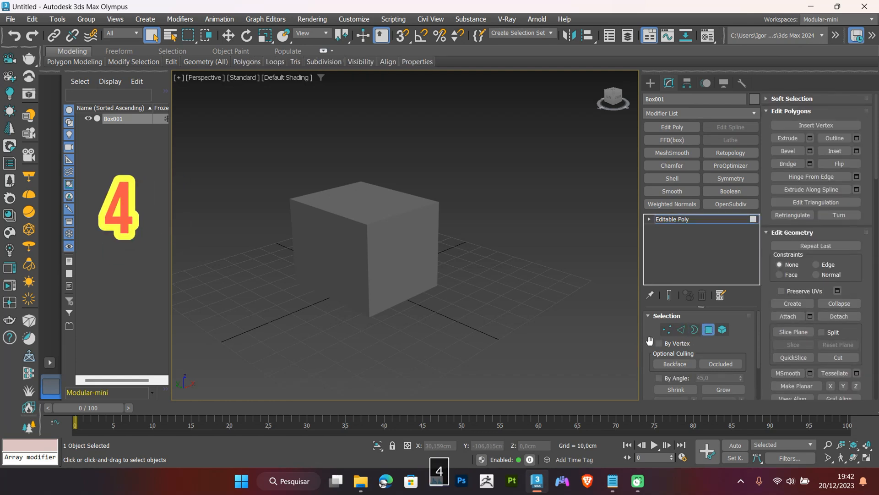
key(5)
Show edged faces on the shaded box in the Perspective viewport.
click(434, 266)
mouse_move(433, 267)
alt+middle_down()
mouse_move(426, 281)
mouse_move(460, 279)
mouse_move(413, 314)
mouse_move(423, 333)
alt+middle_up()
key(F4)
key(F3)
click(461, 323)
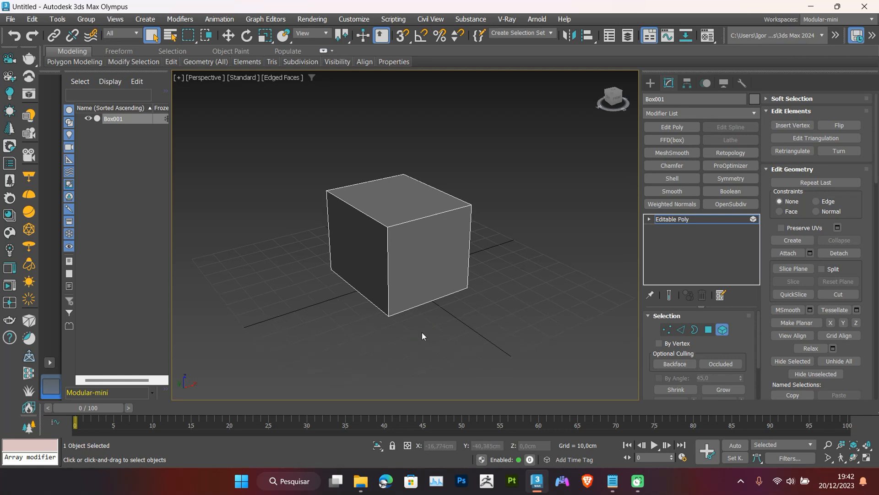
Toggle the viewport to wireframe and back to shaded, and switch edged faces off and on again.
key(F3)
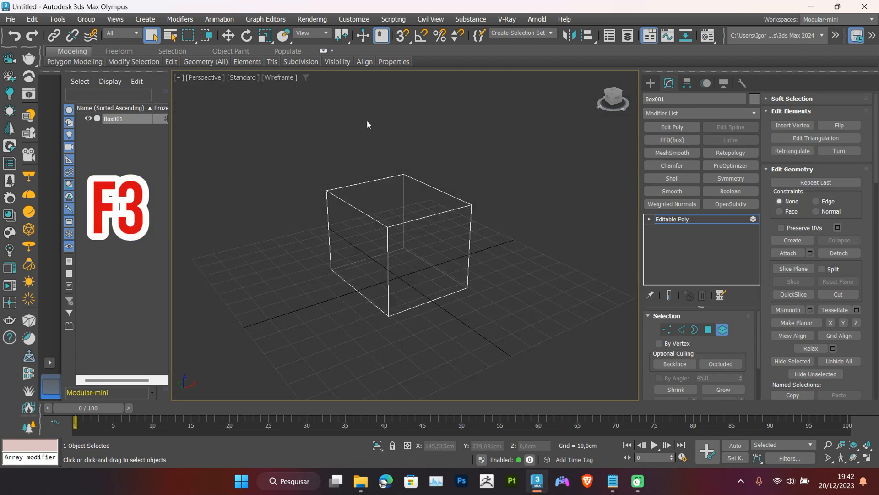
key(F3)
key(F4)
key(F4)
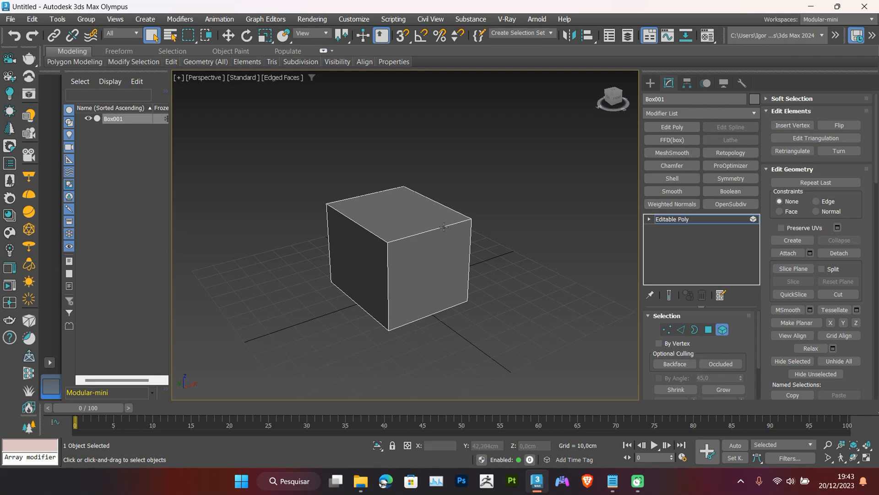
Leave the Element level and make the box see-through, with the Move tool active.
middle_drag(408, 287, 411, 326)
scroll(420, 316, up, 2)
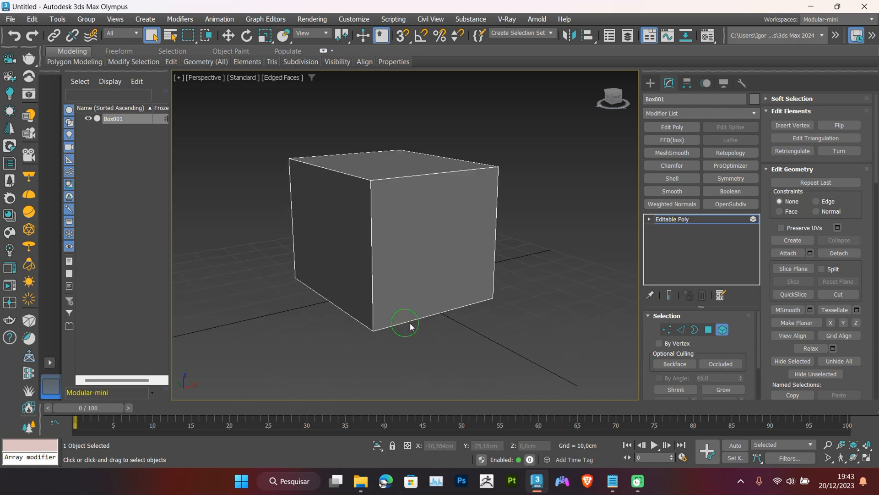
middle_drag(365, 283, 366, 289)
middle_drag(419, 293, 396, 298)
key(alt+x)
key(r)
key(5)
key(5)
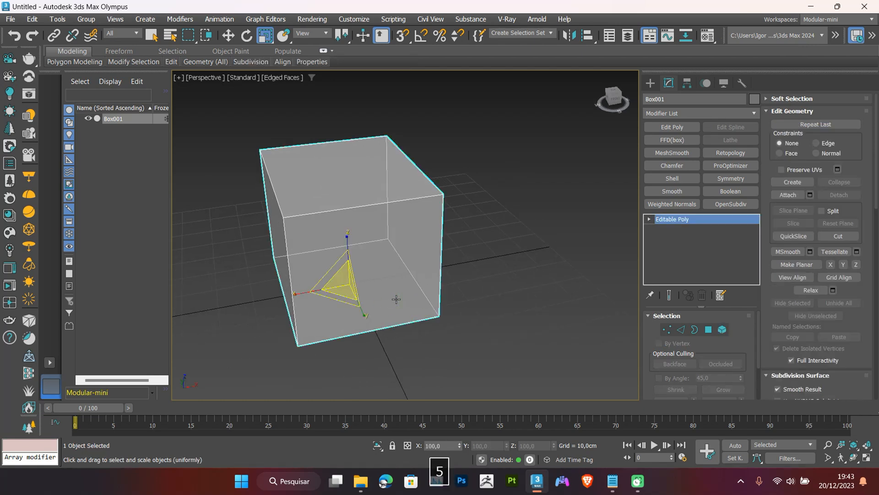
key(5)
key(w)
alt+middle_drag(418, 298, 449, 298)
Create a sphere of about 17.4 cm radius beside the box and turn off edged faces.
click(650, 83)
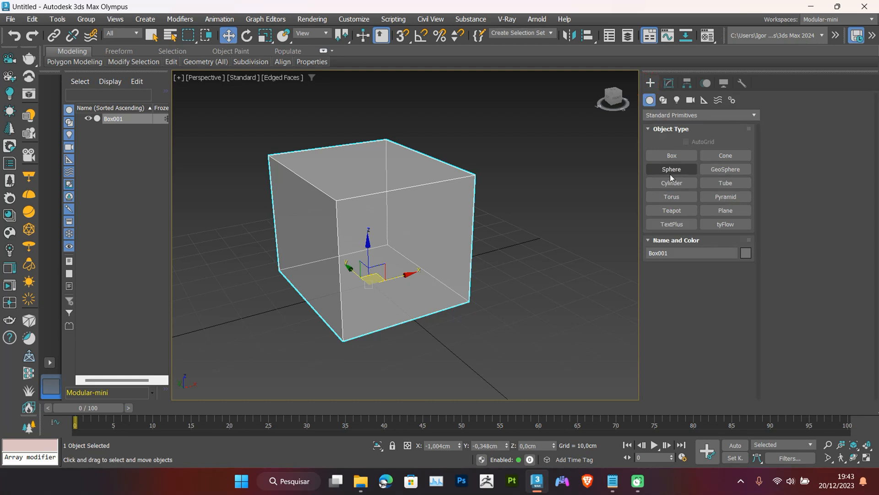
click(671, 169)
alt+middle_drag(587, 237, 514, 258)
drag(538, 252, 550, 234)
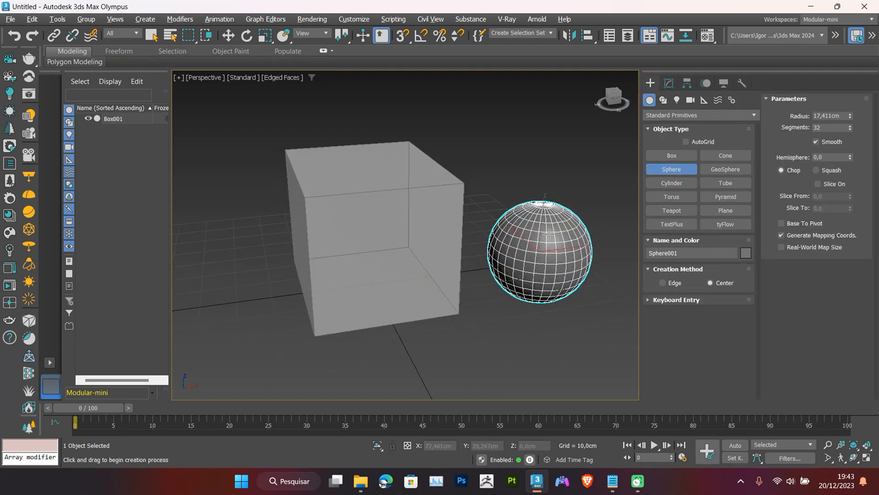
key(w)
click(463, 302)
alt+middle_drag(460, 305, 426, 323)
key(F4)
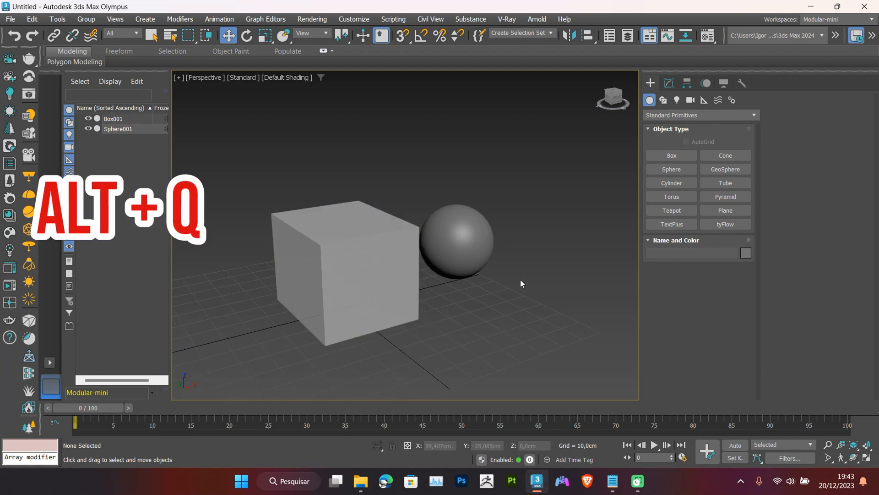
Isolate the box, exit isolation to bring the sphere back and clear the selection.
key(alt+q)
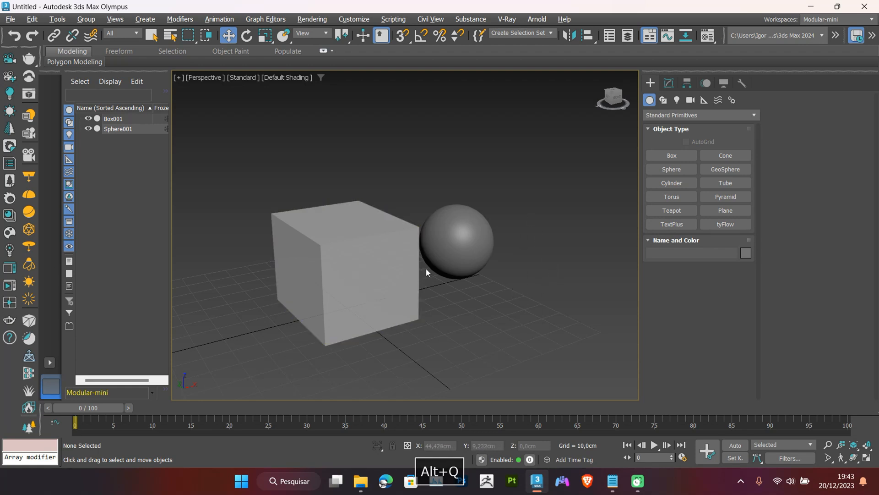
click(370, 263)
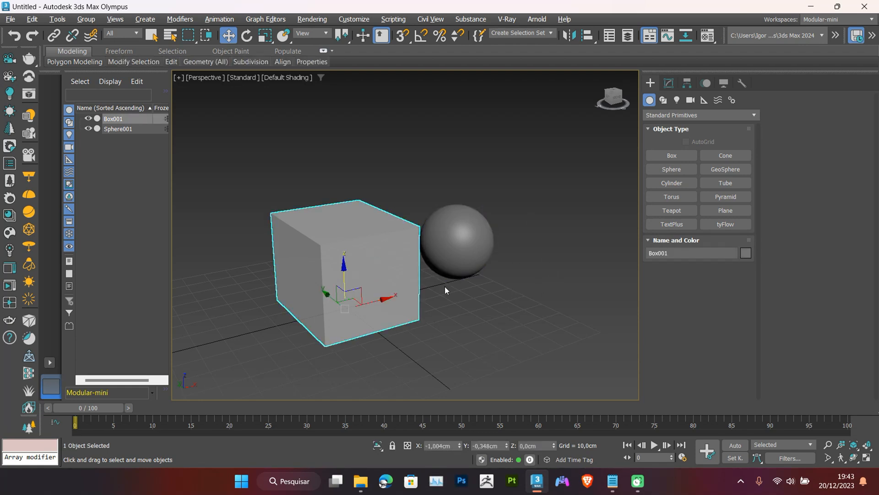
key(alt+q)
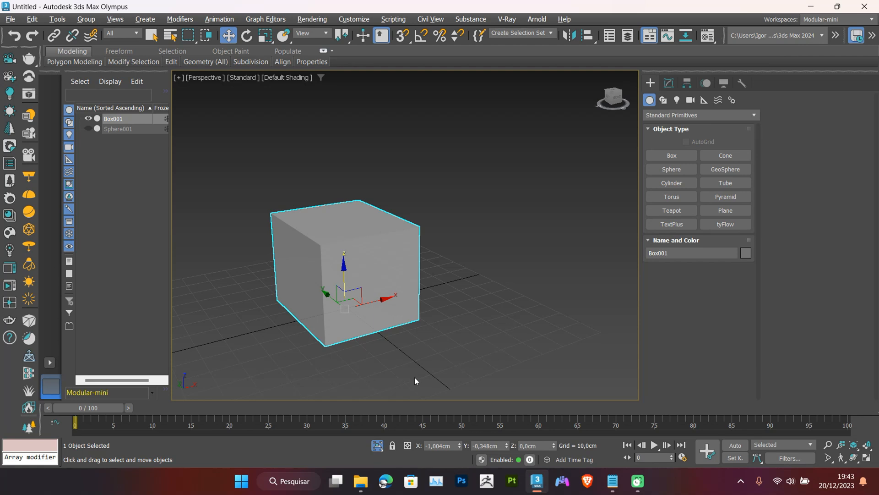
click(377, 446)
alt+middle_drag(403, 311, 468, 330)
click(467, 331)
Zoom the viewport to the extents of the box and sphere.
key(z)
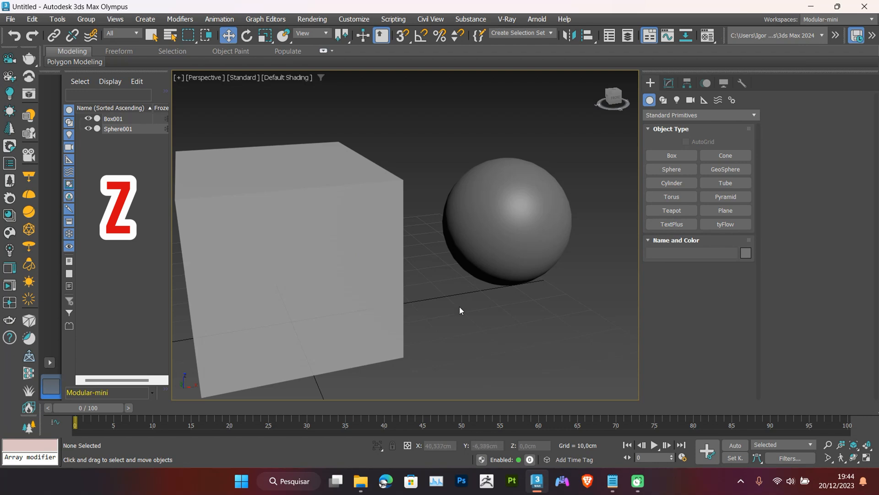
middle_drag(305, 308, 363, 298)
key(z)
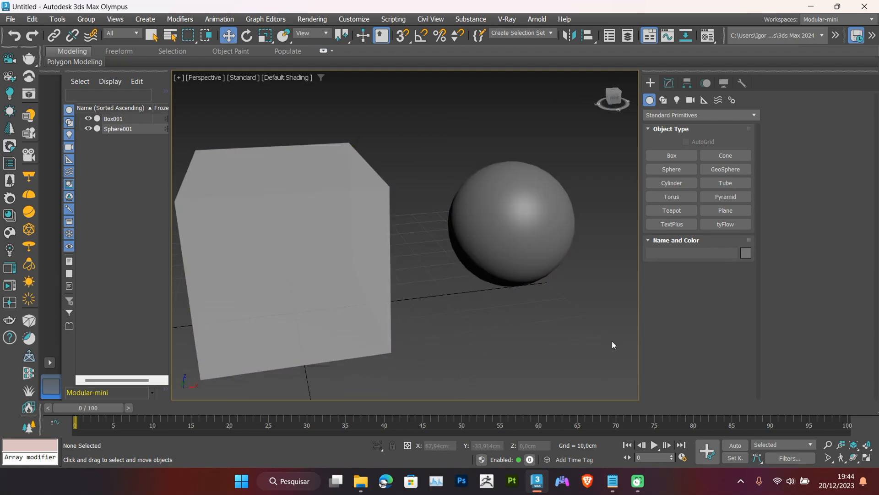
scroll(442, 350, down, 3)
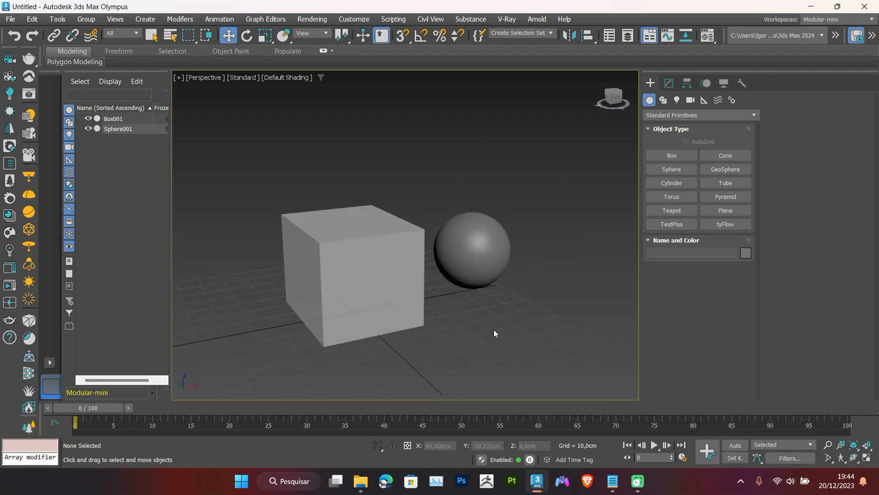
Delete the sphere and display the selected box as opaque with edged faces.
mouse_move(470, 336)
middle_down()
mouse_move(478, 343)
mouse_move(469, 350)
middle_up()
click(468, 285)
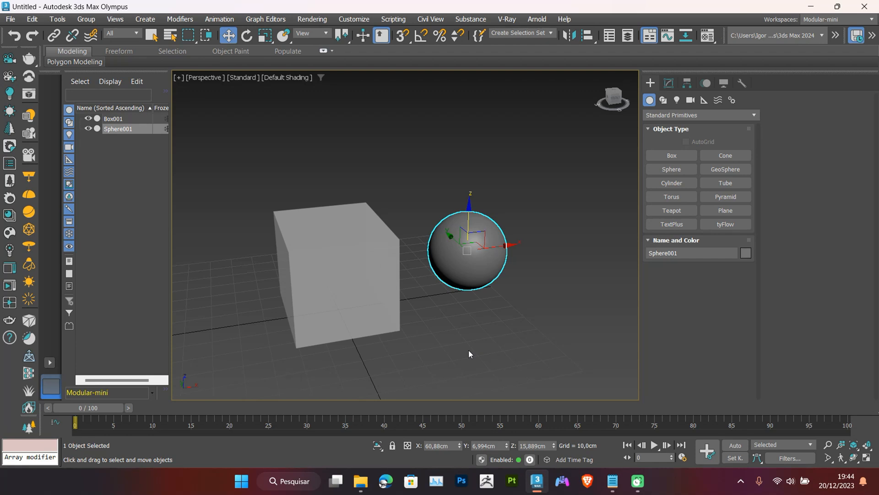
key(F4)
click(429, 318)
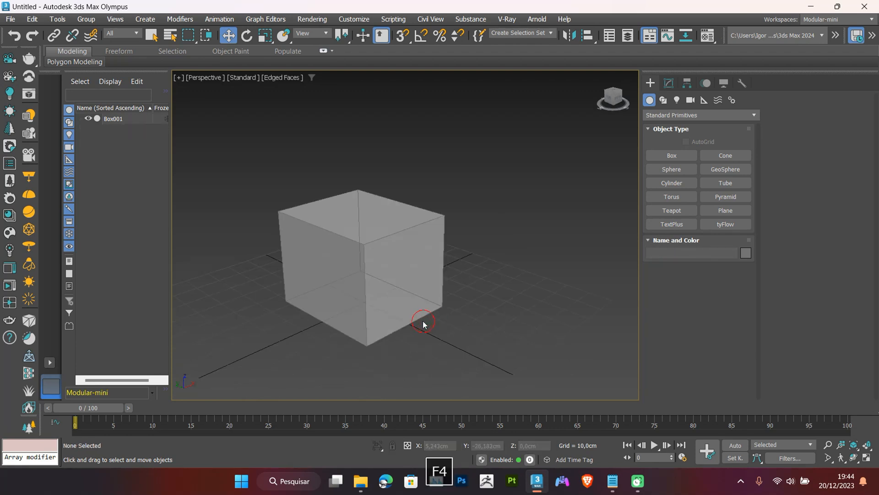
key(F3)
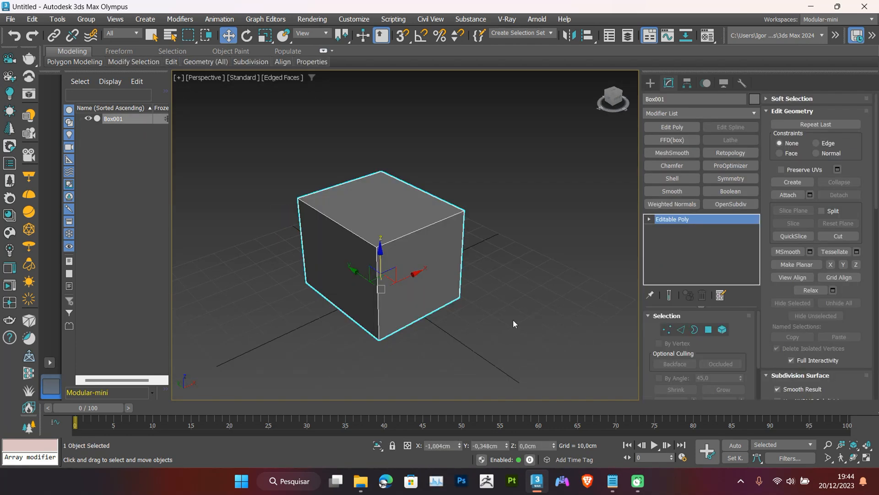
Select the box's upper front edge at Edge level and check it briefly in wireframe.
key(2)
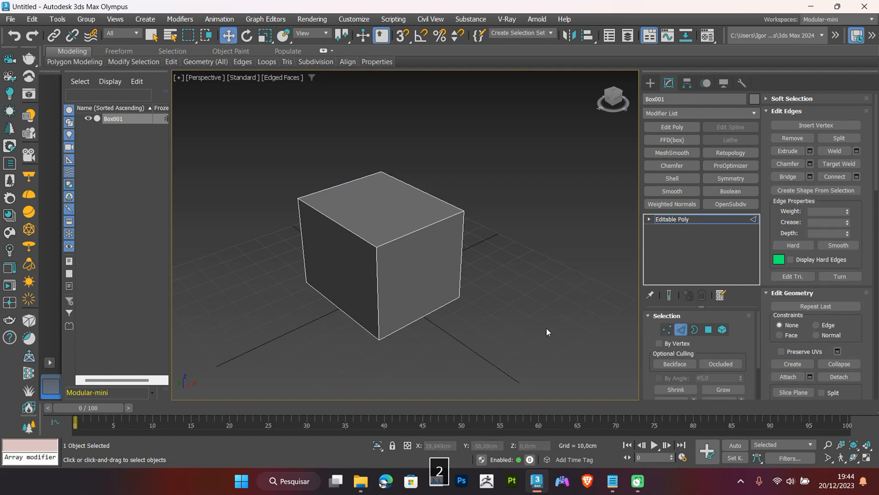
click(424, 229)
middle_drag(443, 327, 435, 321)
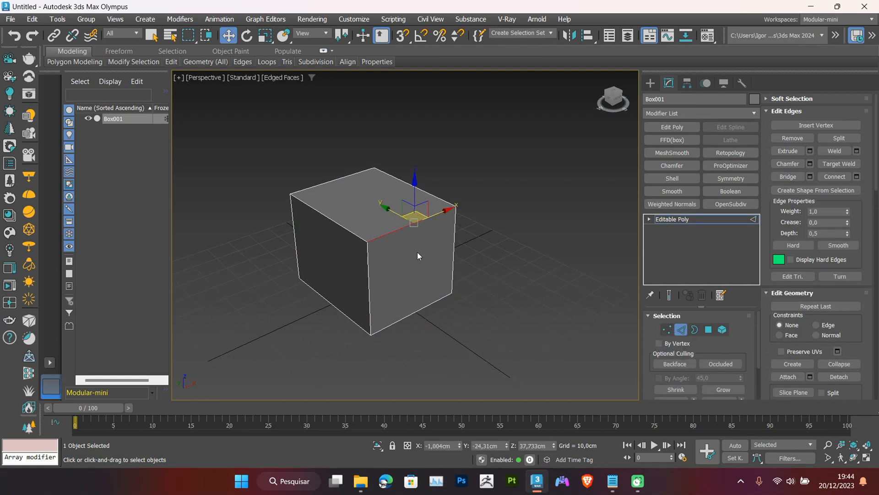
key(F3)
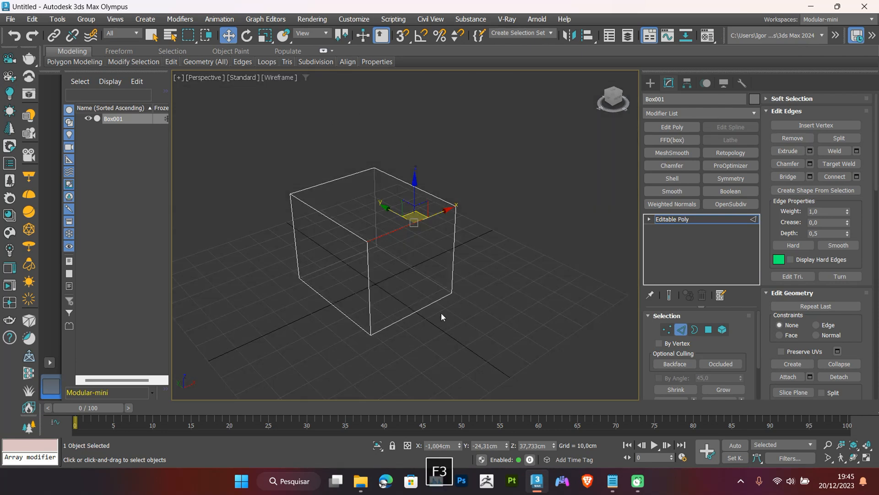
key(F3)
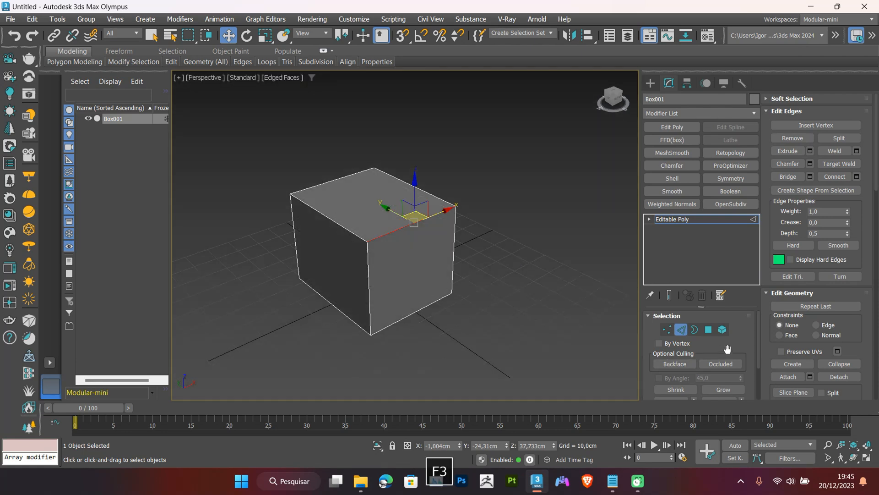
Expand the upper front edge to its full ring, clear the selection and ring-select the same edges again.
scroll(668, 366, down, 1)
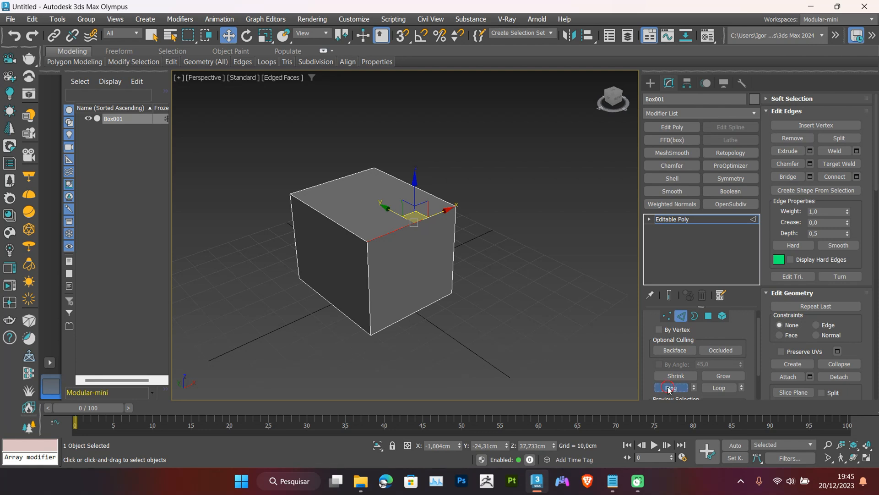
click(669, 388)
click(449, 236)
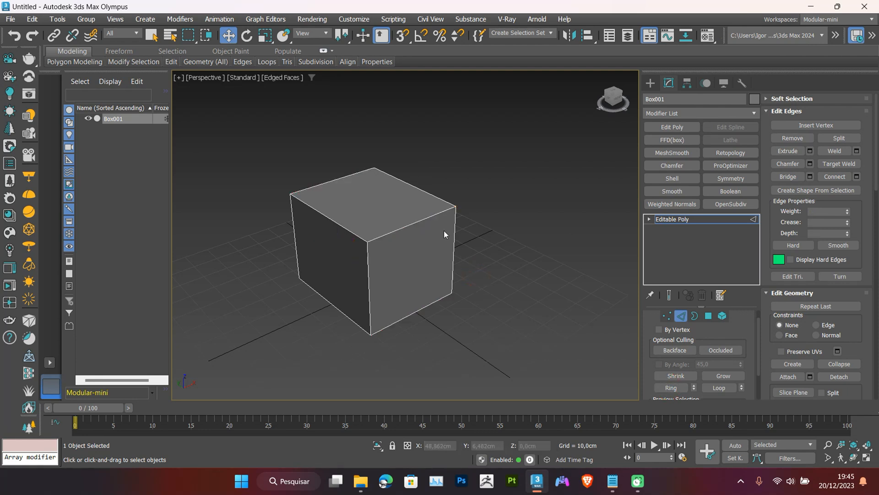
click(422, 219)
key(ctrl+r)
mouse_move(401, 318)
alt+middle_down()
mouse_move(310, 317)
mouse_move(395, 318)
mouse_move(373, 318)
mouse_move(418, 309)
mouse_move(406, 305)
alt+middle_up()
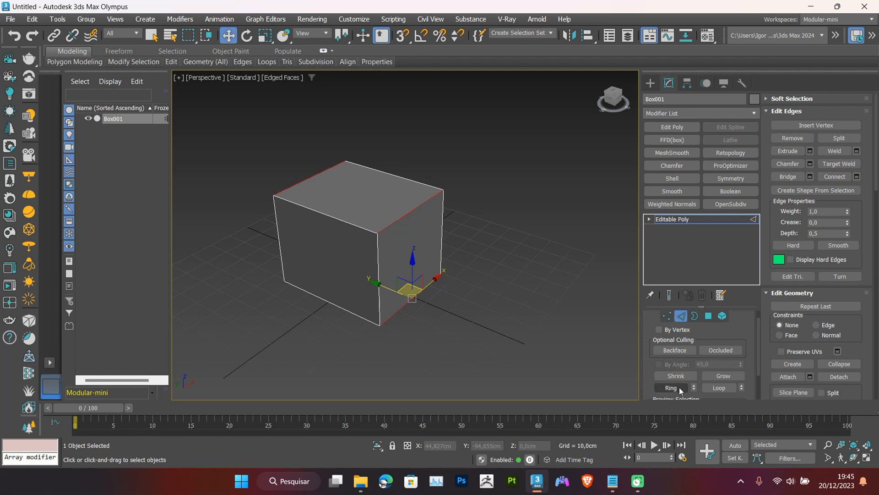
alt+middle_drag(444, 314, 389, 334)
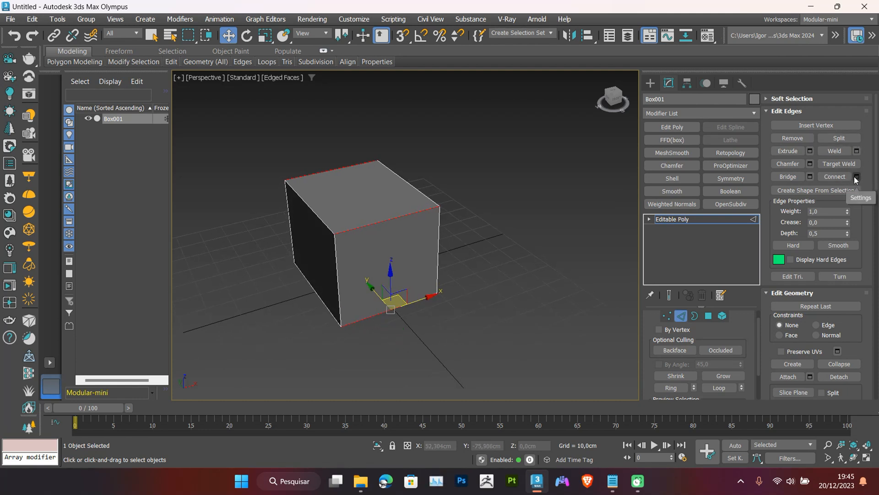
Try connecting the ring-selected box edges with 2 segments and cancel the operation.
alt+middle_drag(502, 301, 506, 299)
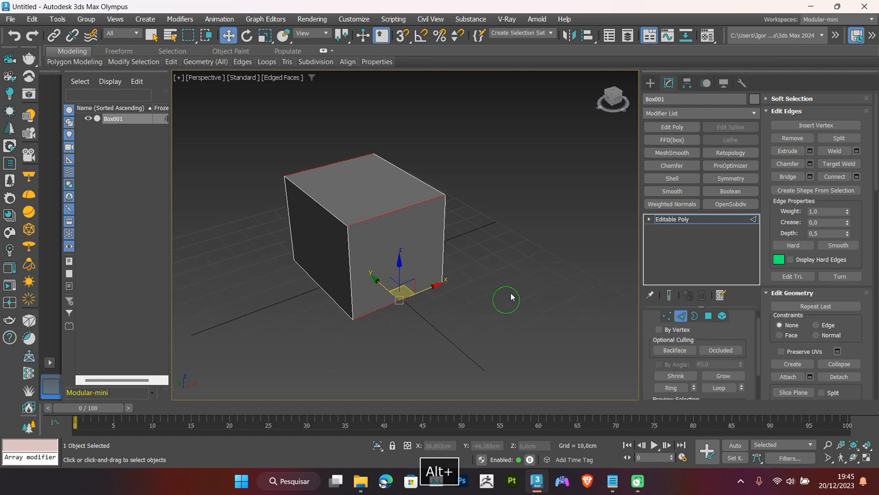
key(ctrl+c)
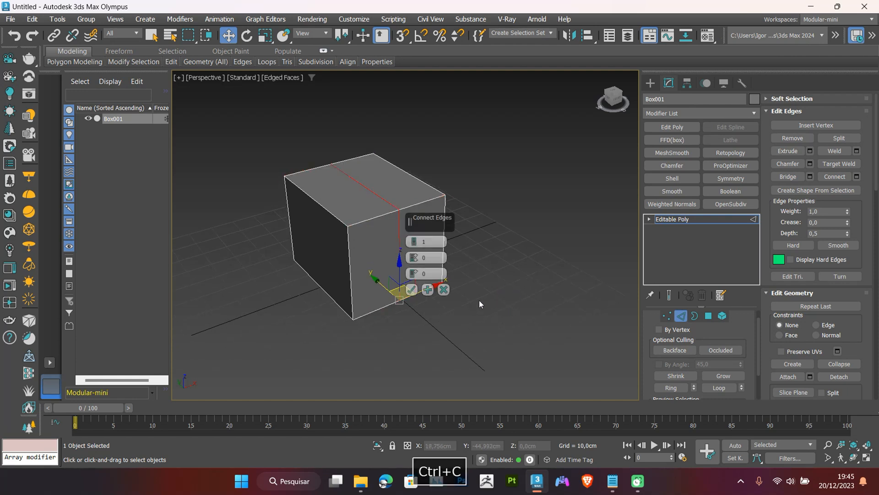
alt+middle_drag(382, 260, 351, 283)
click(413, 238)
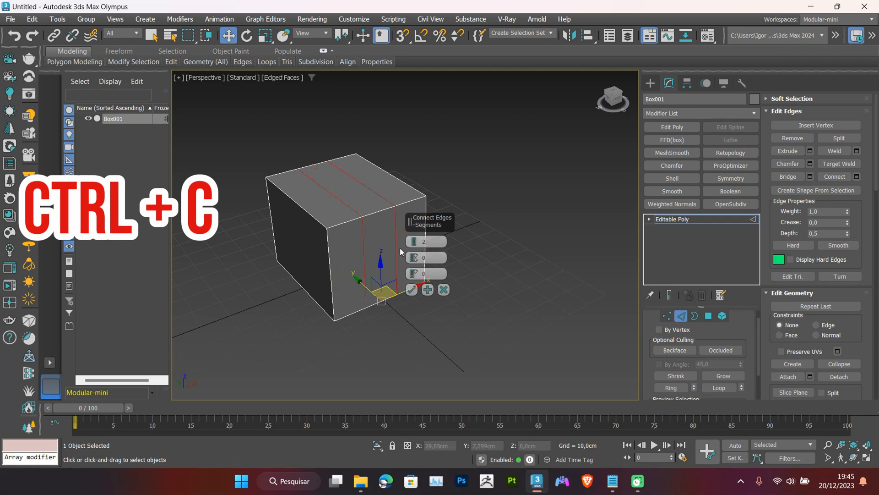
click(443, 289)
Switch the box to Vertex level and activate the Cut tool.
alt+middle_drag(441, 308, 382, 320)
alt+middle_drag(405, 334, 485, 318)
key(1)
key(F4)
key(F4)
middle_drag(458, 264, 416, 314)
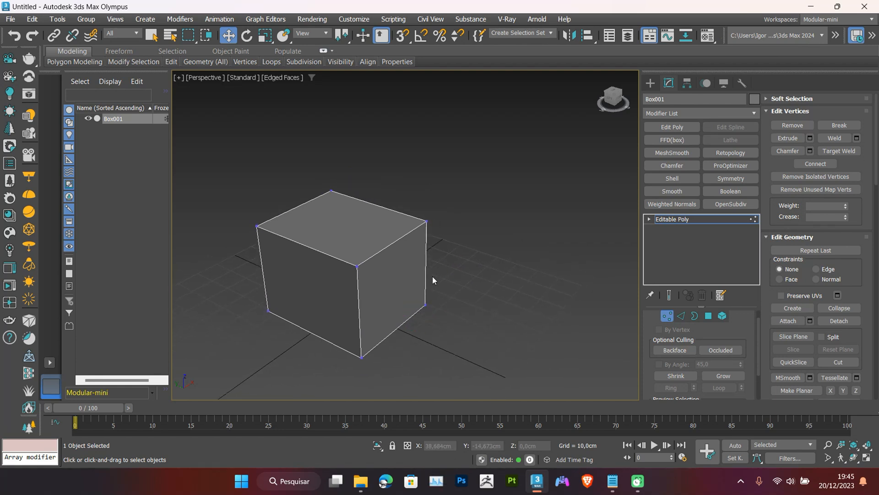
middle_drag(433, 278, 436, 268)
key(alt+c)
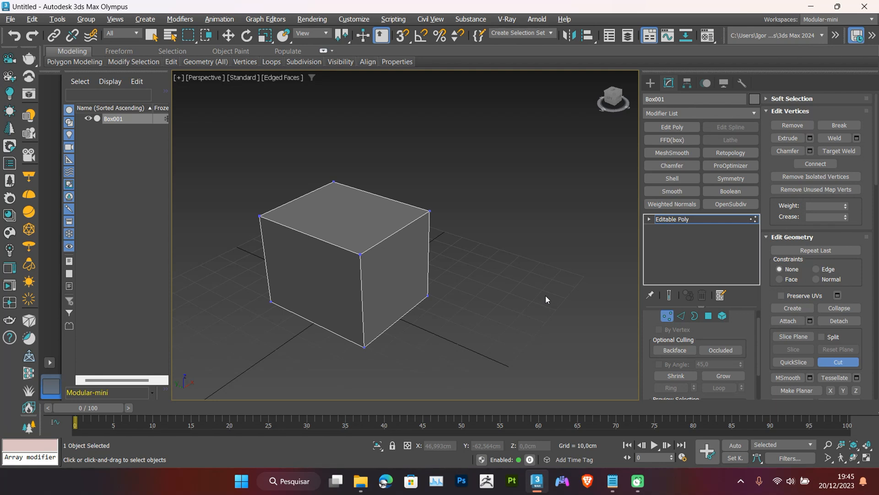
middle_drag(530, 299, 482, 298)
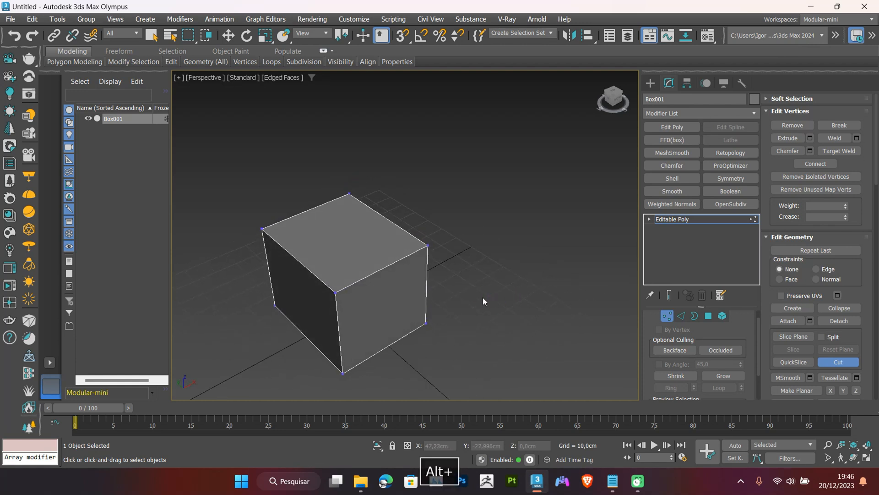
click(354, 19)
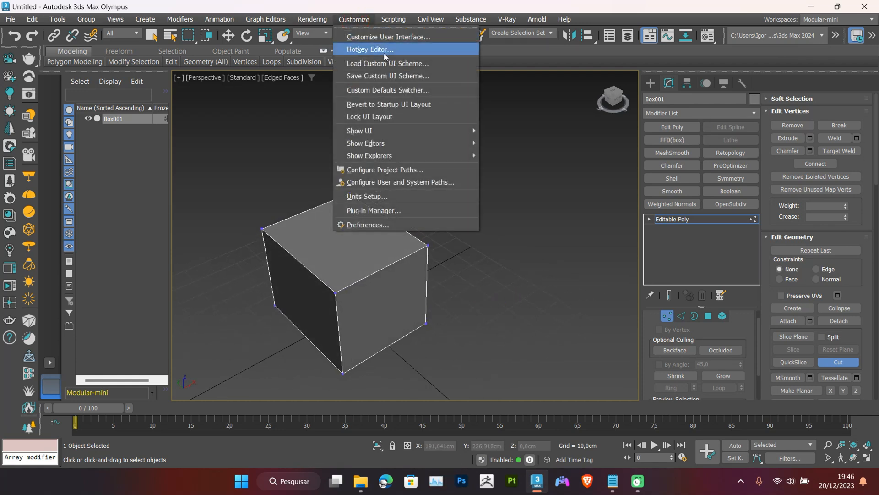
middle_drag(453, 336, 438, 287)
alt+middle_drag(515, 308, 499, 304)
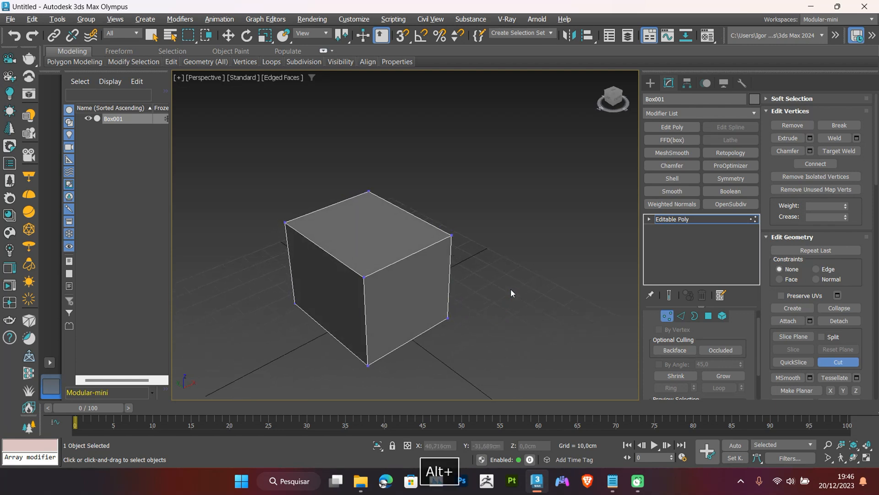
middle_drag(486, 254, 488, 267)
Cut edges across the box's top face linking the midpoints of its four sides, with one line straight across, and leave Cut.
key(alt+c)
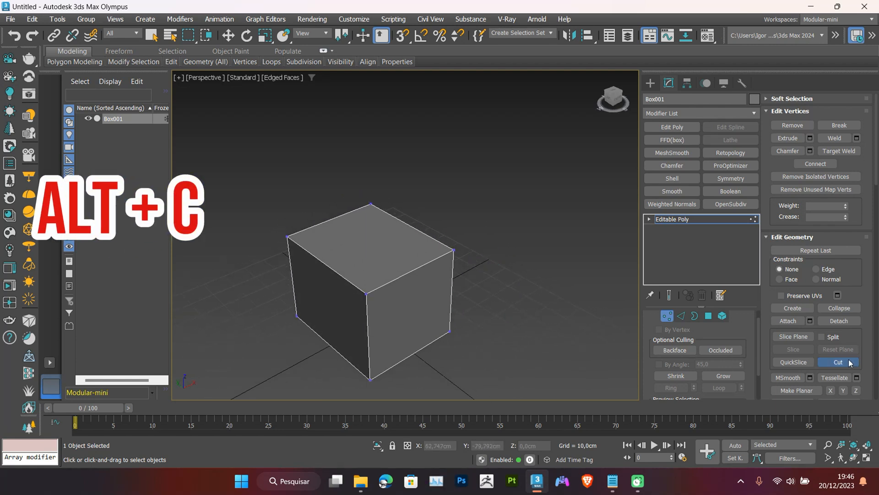
click(411, 271)
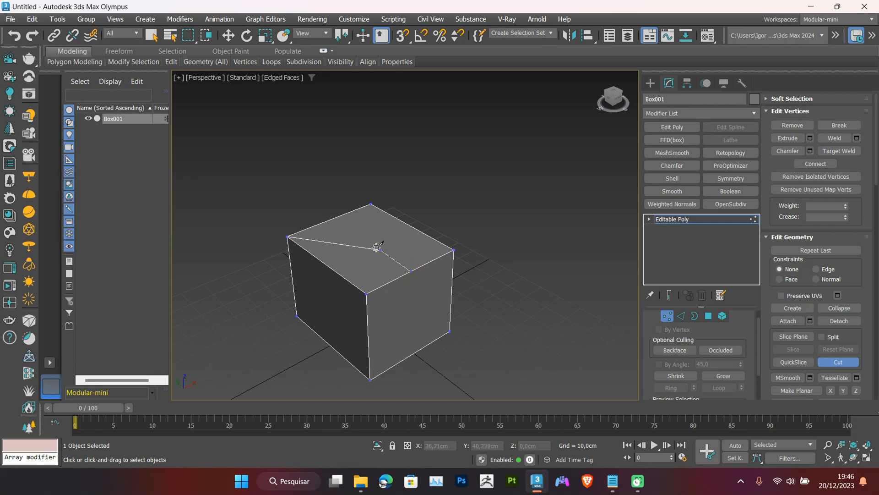
click(332, 219)
click(326, 264)
click(411, 271)
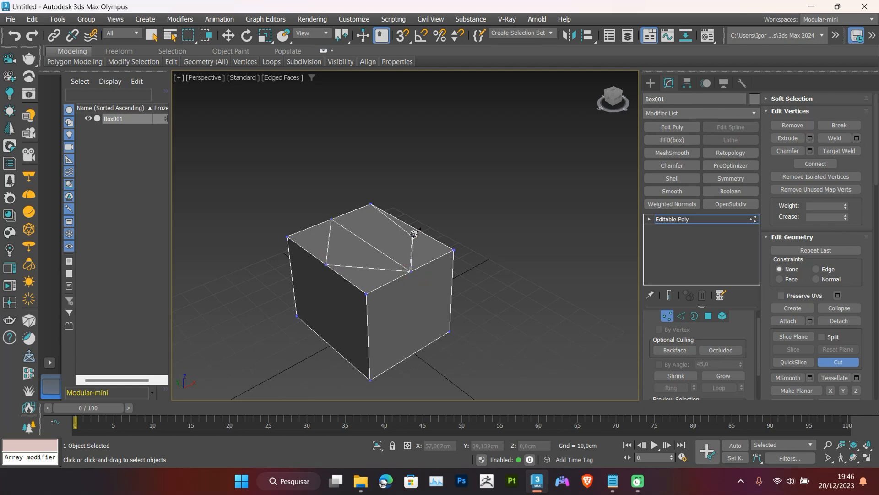
click(414, 228)
click(332, 218)
key(w)
alt+middle_drag(392, 303, 424, 302)
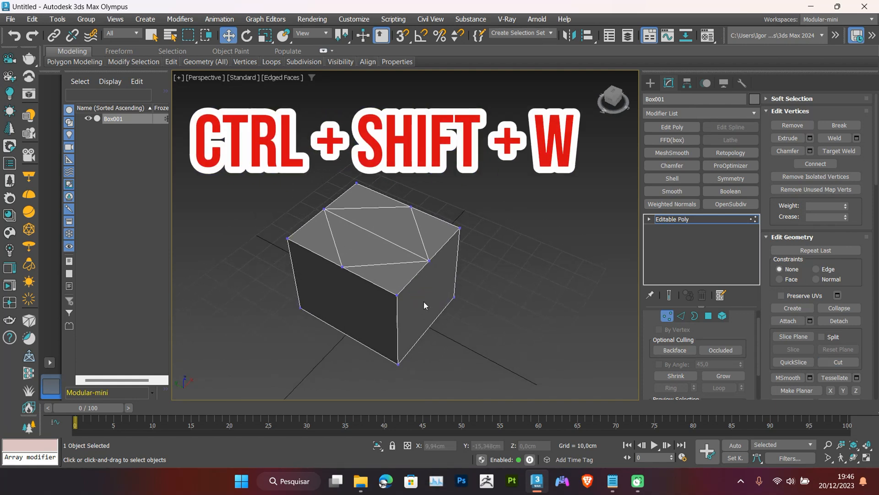
Target-weld the box's front top corner vertex to the neighbouring cut vertex, and undo the weld and the cuts.
key(ctrl+shift+w)
alt+middle_drag(418, 294, 362, 289)
scroll(413, 290, up, 3)
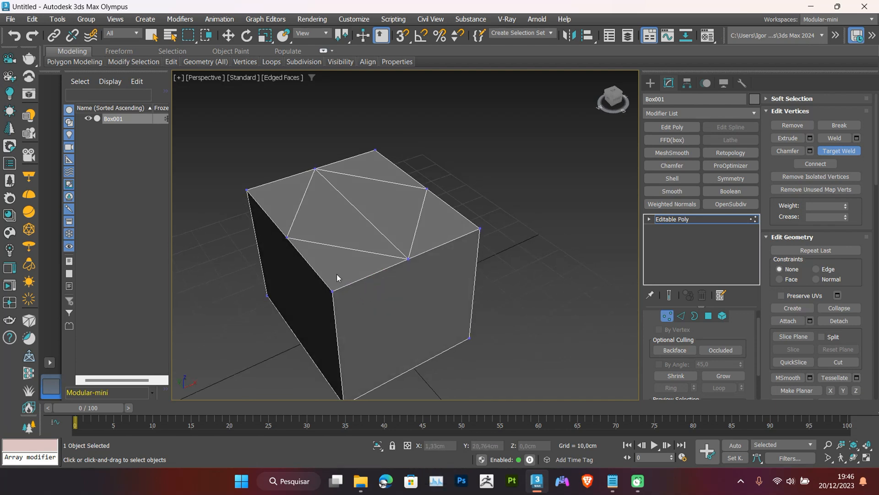
click(408, 258)
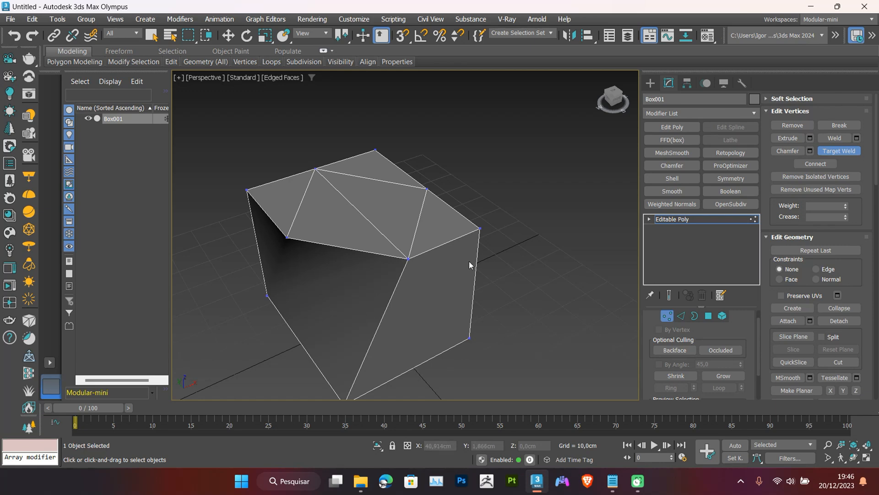
alt+middle_drag(317, 281, 397, 302)
key(w)
key(ctrl+z)
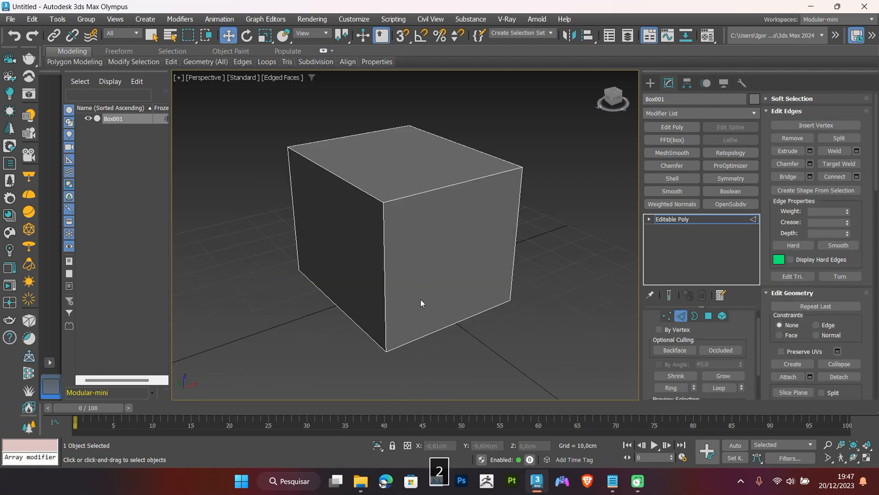
Insert a horizontal edge loop around the middle of the box's height with SwiftLoop at Edge level, and leave the tool.
alt+middle_drag(420, 299, 399, 307)
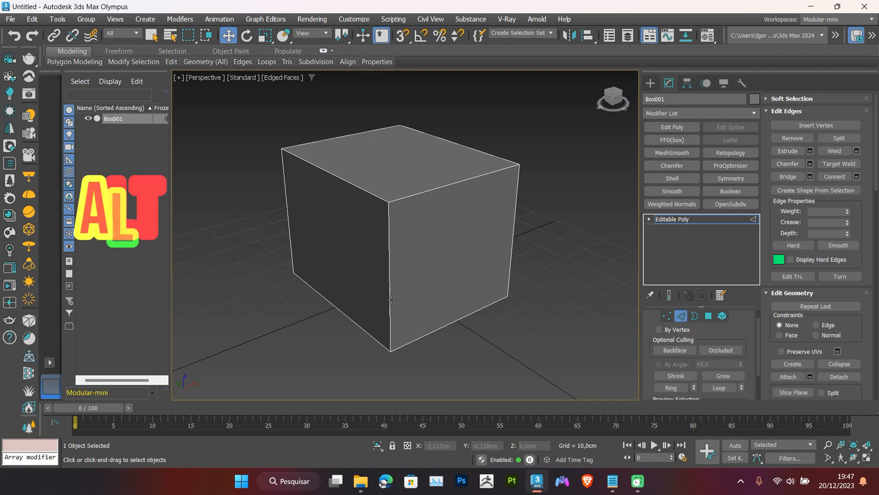
key(alt+1)
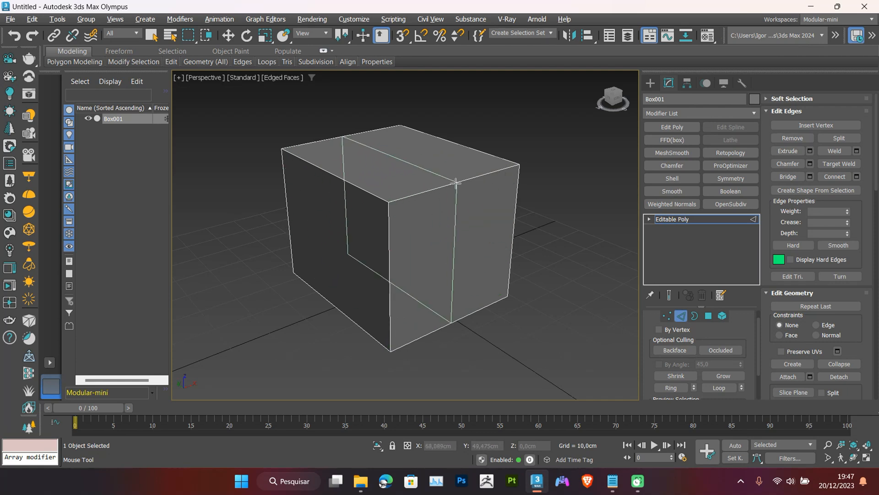
alt+middle_drag(412, 298, 384, 296)
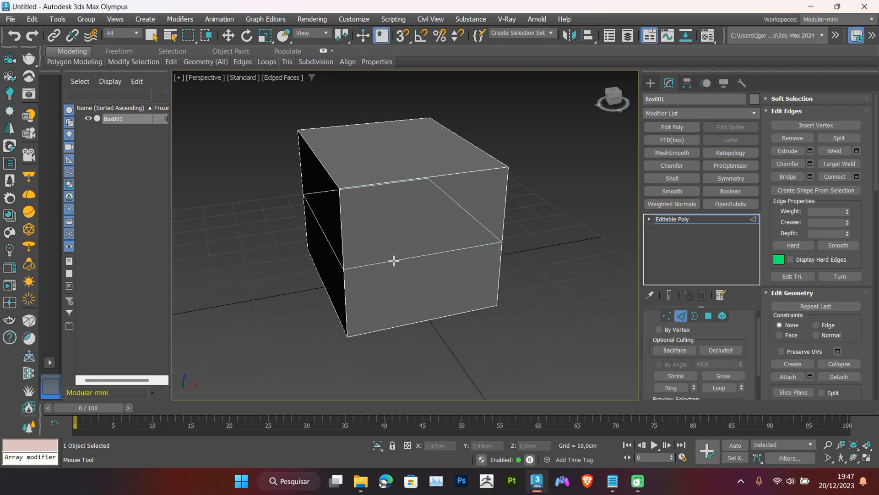
middle_drag(388, 263, 393, 279)
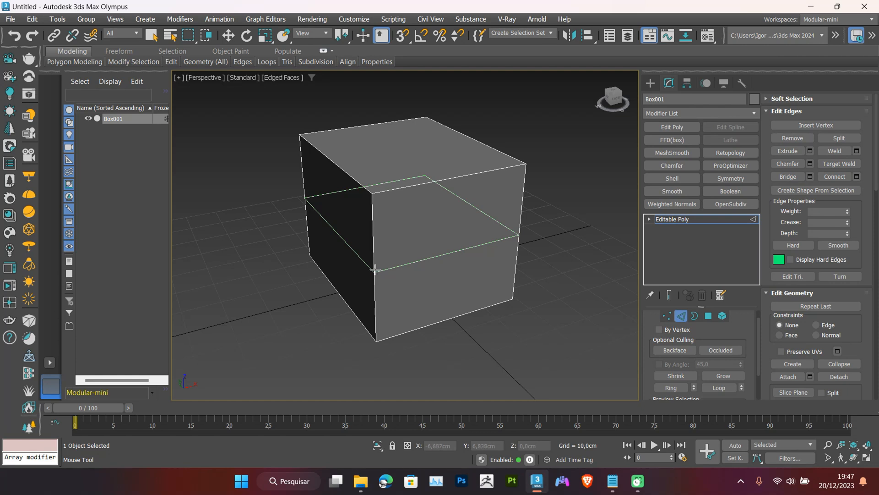
shift+click(375, 270)
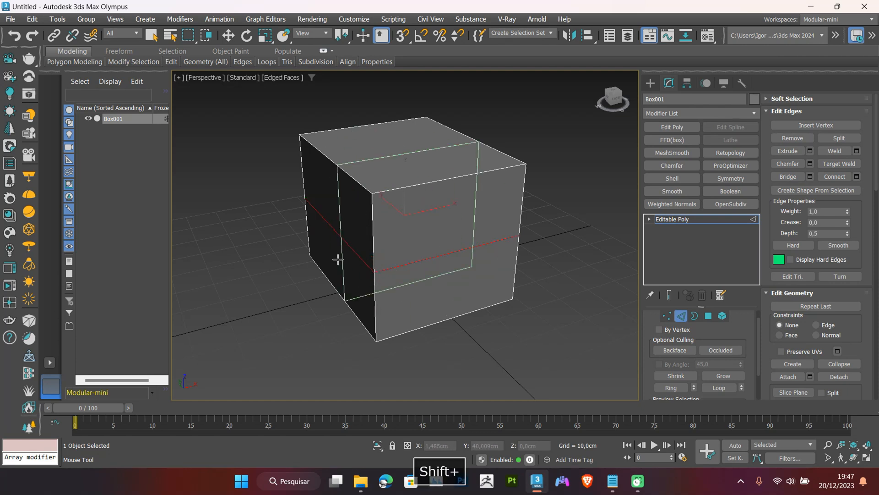
right_click(394, 276)
Move one upper side edge of the box inward along X to about -14.2 cm, slanting the face above the loop.
alt+middle_drag(393, 275, 350, 268)
click(329, 174)
drag(359, 167, 385, 166)
alt+middle_drag(372, 227, 348, 162)
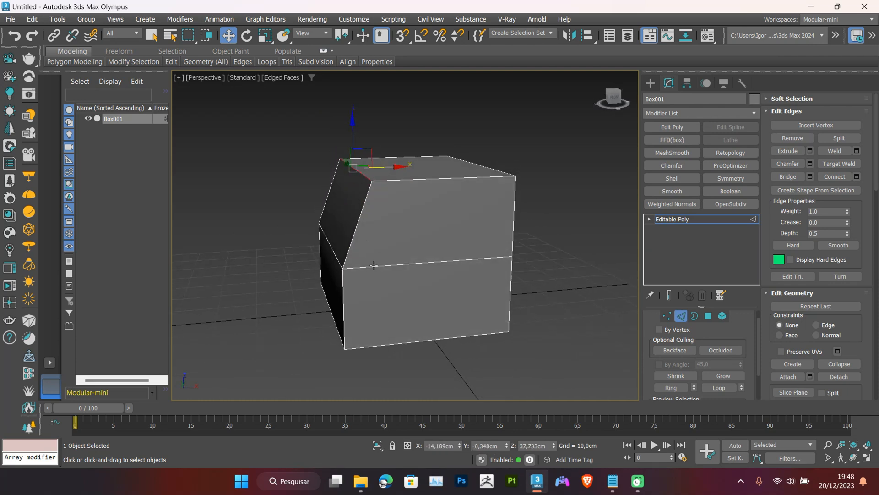
alt+middle_drag(370, 265, 379, 257)
Try inserting a second horizontal edge loop in the slanted upper half with SwiftLoop, and undo it.
key(alt+1)
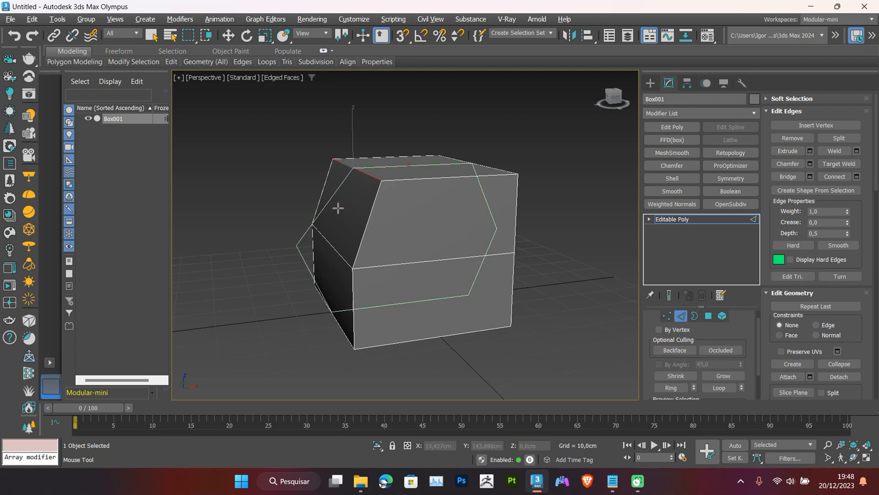
shift+click(370, 224)
key(w)
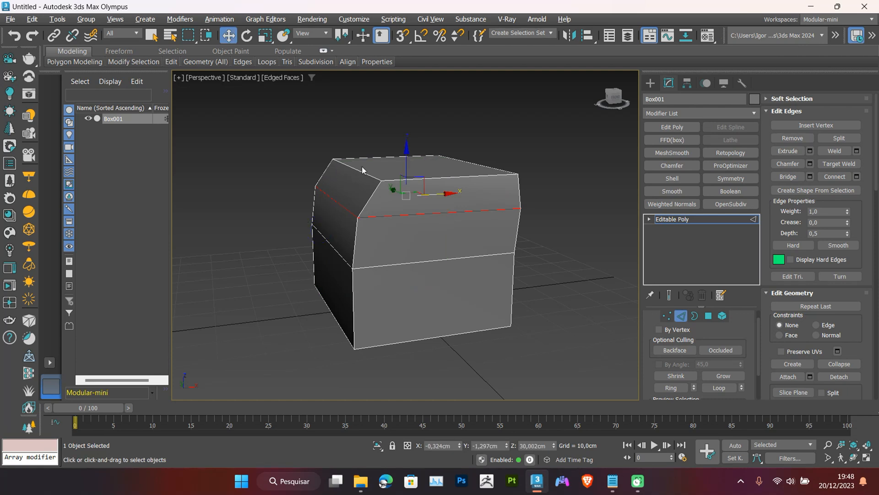
mouse_move(451, 274)
alt+middle_down()
mouse_move(424, 272)
mouse_move(463, 272)
mouse_move(446, 268)
mouse_move(415, 291)
mouse_move(451, 284)
alt+middle_up()
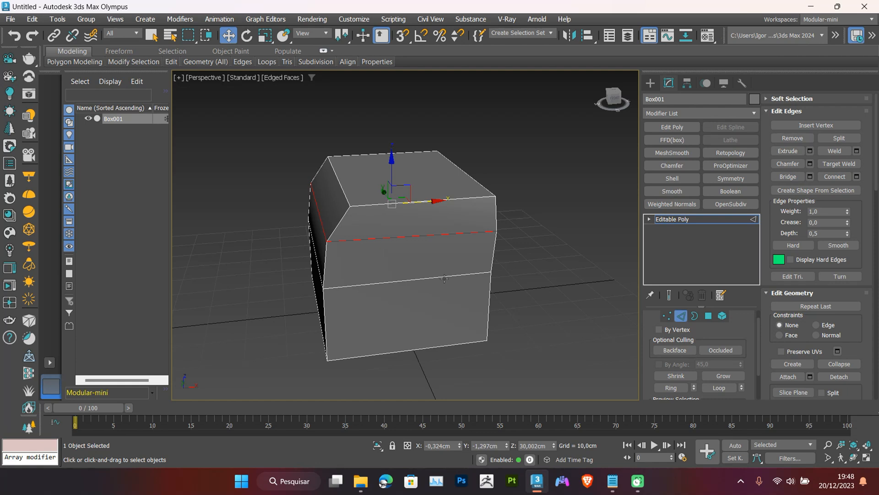
key(ctrl+z)
Try connecting the ring of the slanted corner edge with 1 segment, cancel it and clear the selection.
alt+middle_drag(444, 278, 382, 263)
click(352, 228)
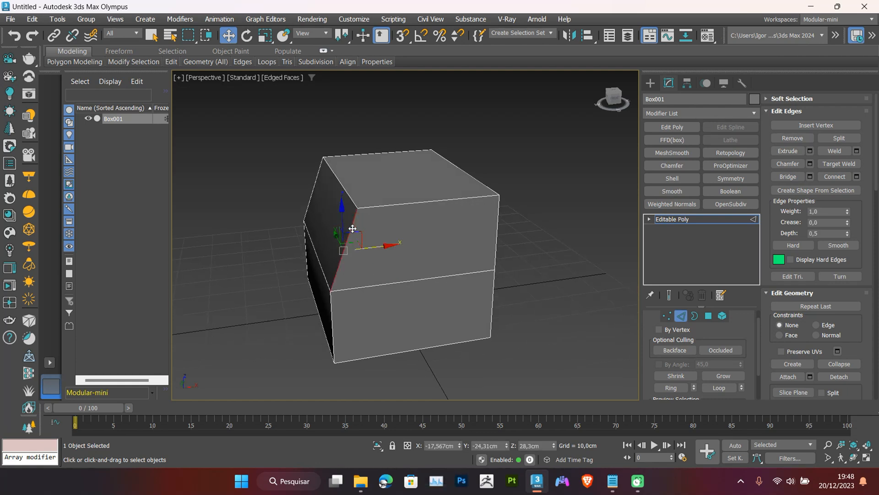
key(ctrl+r)
key(ctrl+c)
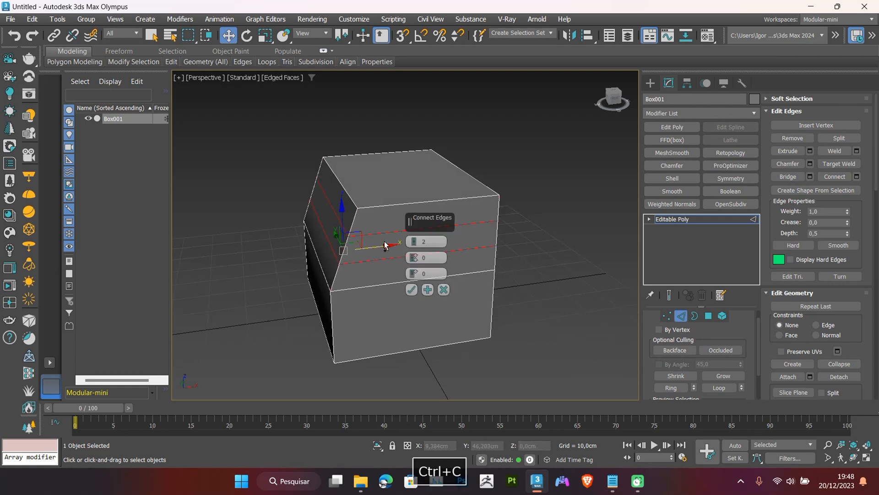
click(413, 245)
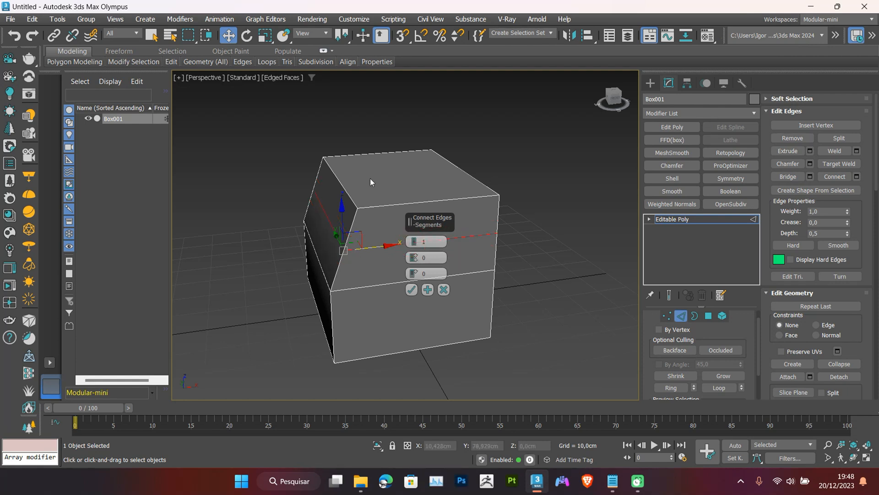
click(443, 289)
click(525, 274)
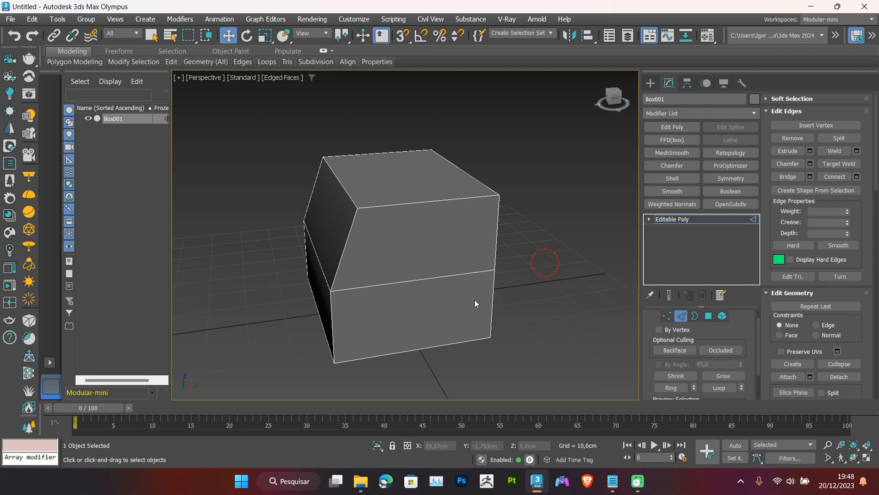
alt+middle_drag(447, 304, 412, 315)
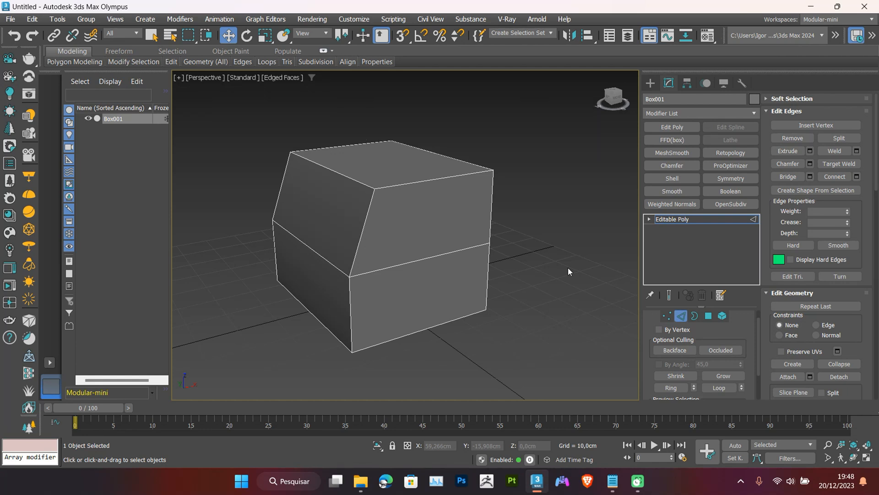
key(F9)
alt+middle_drag(512, 267, 513, 297)
alt+middle_drag(465, 267, 400, 271)
alt+scroll(410, 269, down, 2)
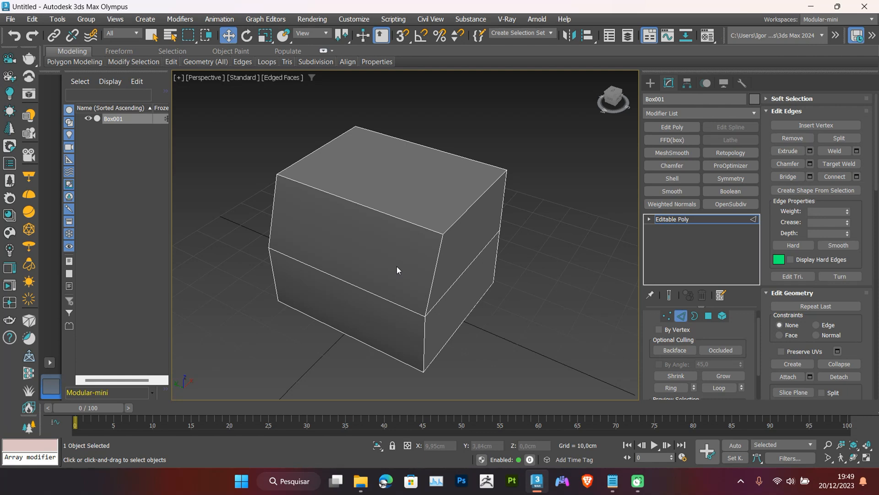
Ring-select from the top edge of the slanted face and connect the edges with 4 segments.
alt+middle_drag(394, 264, 378, 268)
click(373, 250)
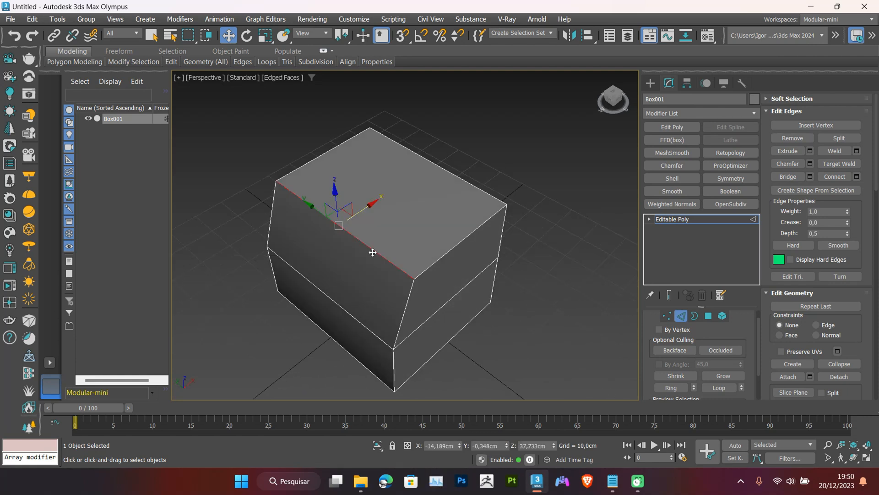
key(ctrl+r)
key(ctrl+c)
click(408, 244)
click(410, 240)
click(410, 239)
click(411, 239)
click(411, 289)
Ring-select from the adjacent, perpendicular top edge and connect those edges with 4 segments.
click(431, 267)
key(ctrl+r)
key(ctrl+c)
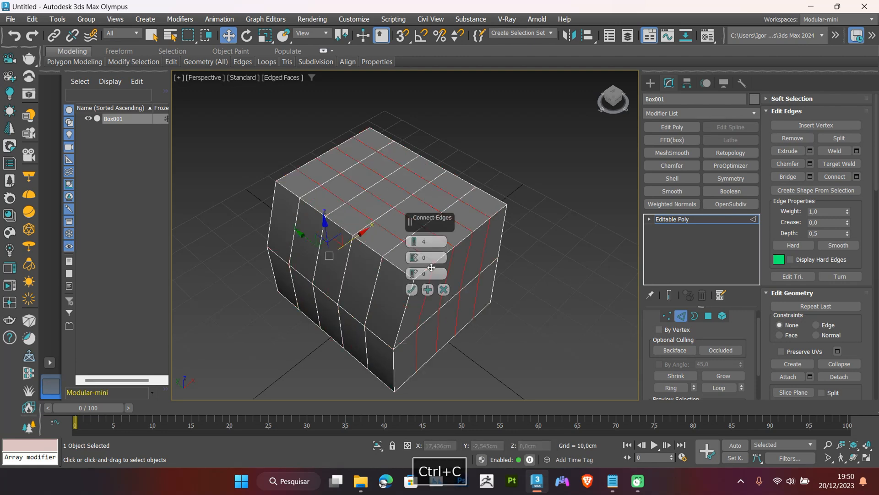
key(Return)
Select the central 3 by 3 block of polygons on the box's top face at Polygon level.
alt+middle_drag(430, 268, 367, 195)
key(4)
click(387, 228)
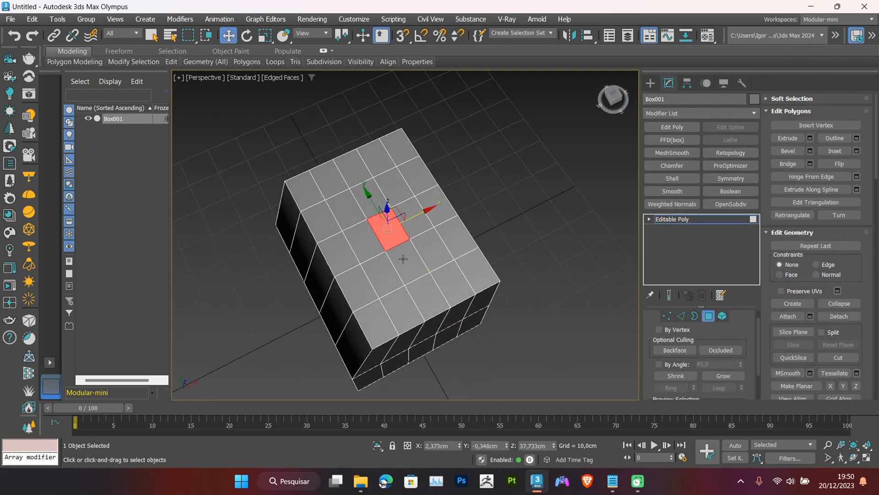
ctrl+click(403, 258)
ctrl+click(425, 249)
ctrl+click(407, 211)
ctrl+click(371, 240)
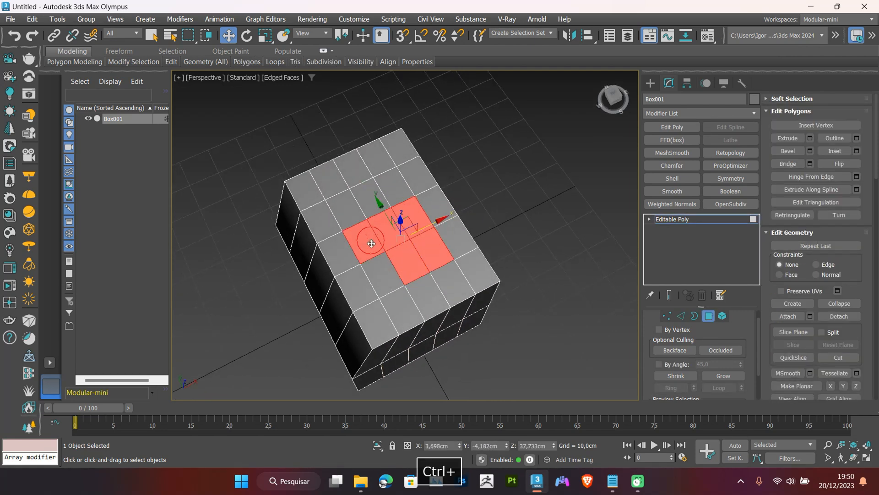
ctrl+click(381, 274)
ctrl+click(347, 210)
ctrl+click(367, 196)
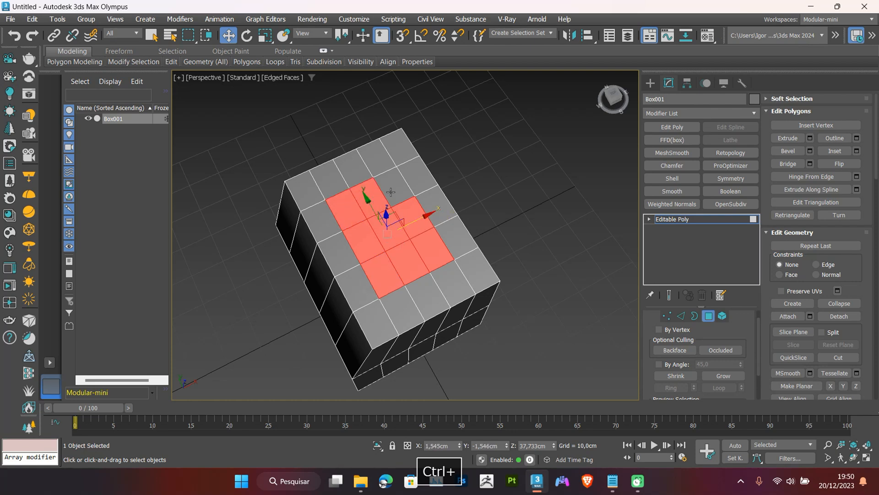
ctrl+click(393, 189)
Reshape the selected top polygons into a circle.
alt+middle_drag(393, 189, 414, 267)
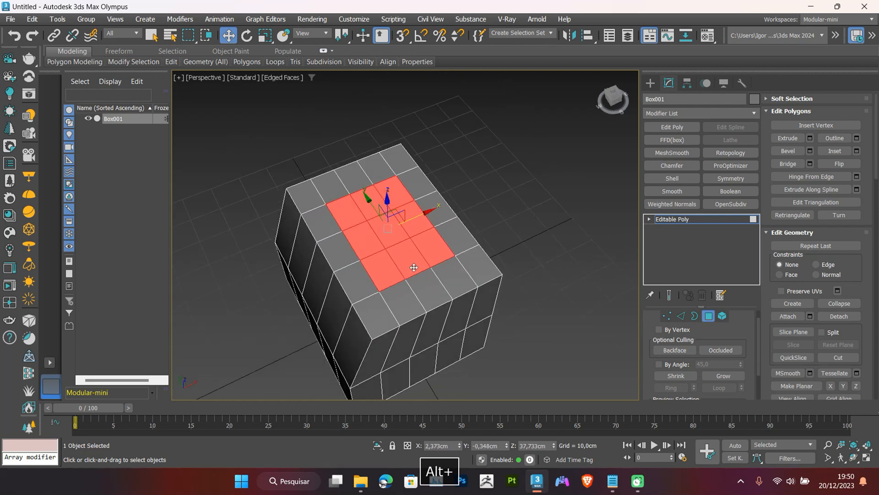
key(ctrl+shift+r)
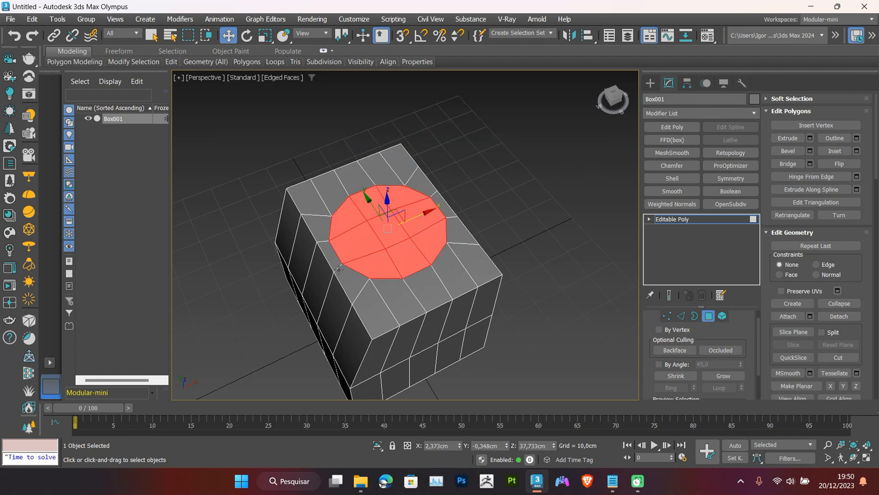
alt+middle_drag(334, 223, 370, 255)
alt+middle_drag(381, 219, 393, 251)
Inset the circular polygon selection slightly by scaling it down with new geometry around it.
scroll(389, 251, up, 3)
key(r)
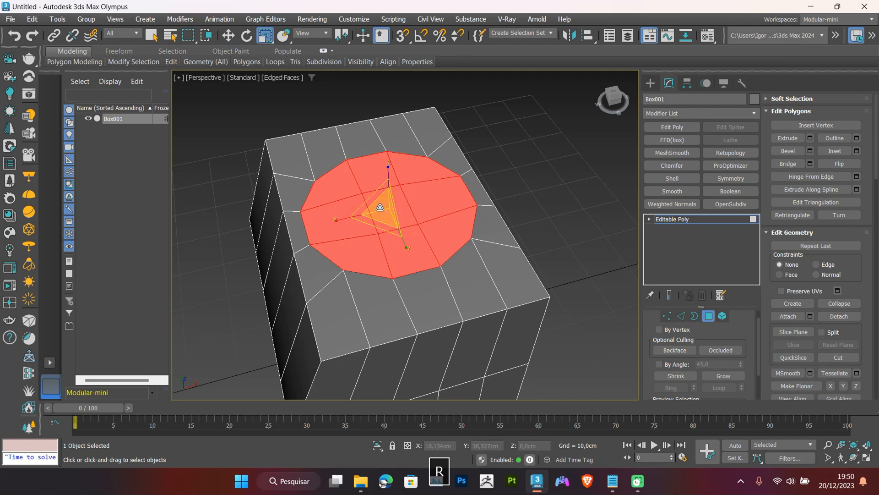
shift+drag(382, 206, 383, 211)
key(w)
Extrude the inset circular polygons down along Z into the box to form a round recess.
alt+middle_drag(389, 192, 389, 183)
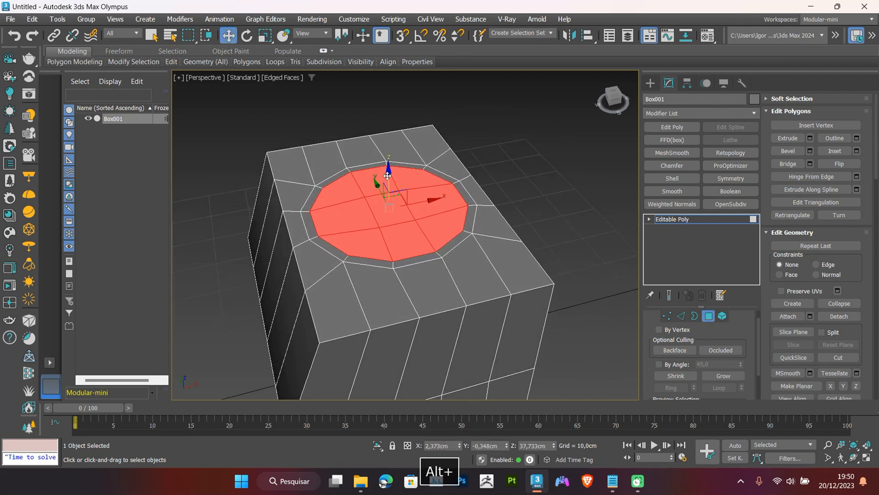
shift+drag(388, 179, 388, 222)
mouse_move(387, 223)
alt+middle_down()
mouse_move(434, 180)
mouse_move(397, 173)
mouse_move(545, 196)
mouse_move(446, 213)
mouse_move(424, 194)
mouse_move(432, 219)
alt+middle_up()
Check the round recess with and without edged faces, and exit Polygon level.
key(F4)
key(F4)
scroll(397, 172, down, 5)
key(F4)
key(F4)
scroll(424, 194, up, 5)
scroll(412, 221, down, 2)
key(4)
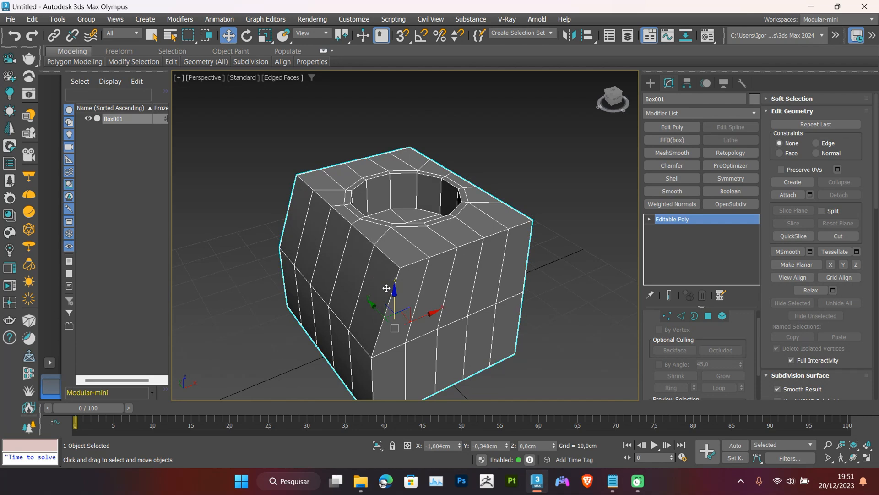